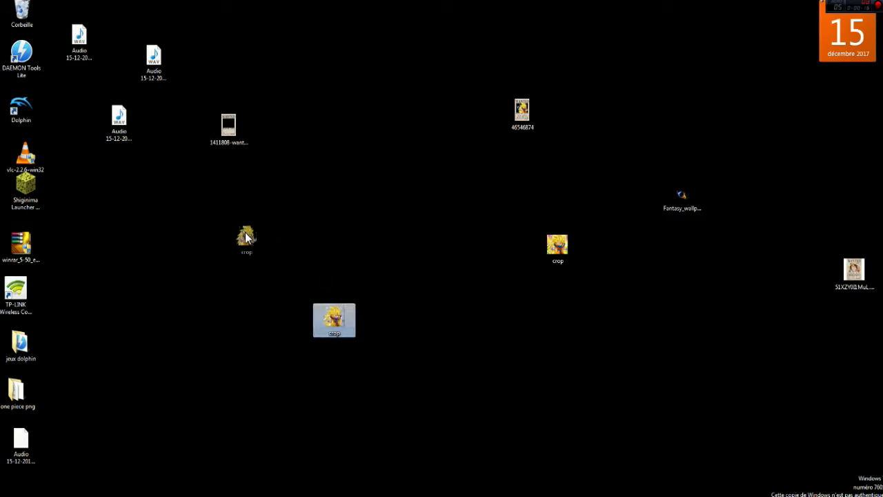
# Move the yellow-haired character's crop image directly below the audio files on the desktop and refresh the desktop
pyautogui.moveTo(128, 161); pyautogui.dragTo(126, 169)
pyautogui.click(166, 205)
pyautogui.rightClick(350, 288)
pyautogui.click(331, 287)
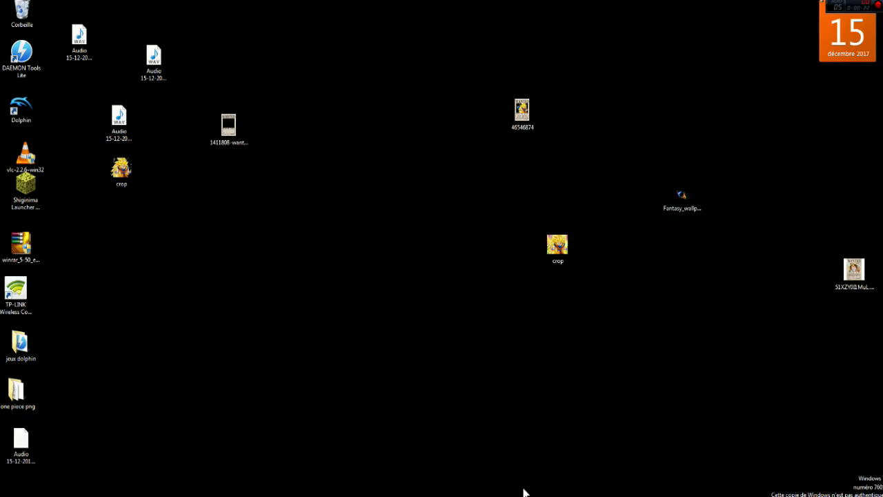
pyautogui.rightClick(355, 285)
pyautogui.click(327, 301)
# Examine the finished son goku wanted poster up close in the photo viewer, close it, and refresh the desktop
pyautogui.click(507, 495)
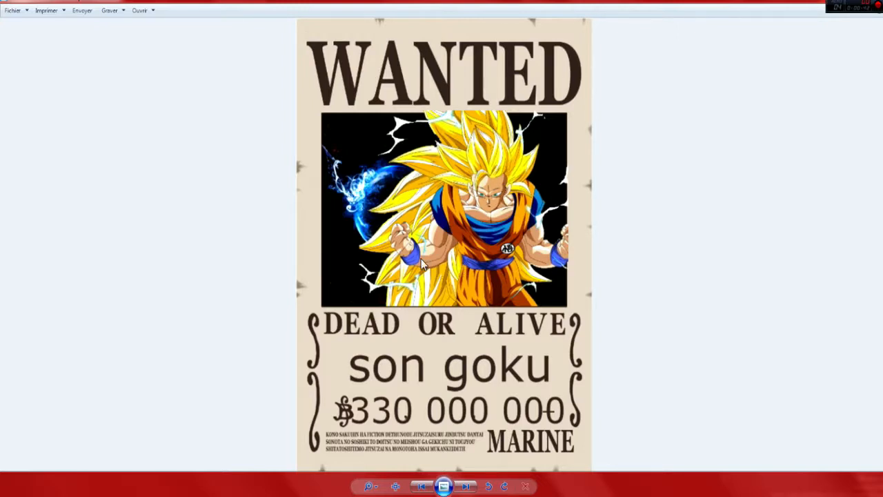
pyautogui.scroll(3, 423, 262)
pyautogui.moveTo(428, 268); pyautogui.dragTo(454, 147)
pyautogui.moveTo(486, 462); pyautogui.dragTo(493, 200)
pyautogui.scroll(-3, 481, 214)
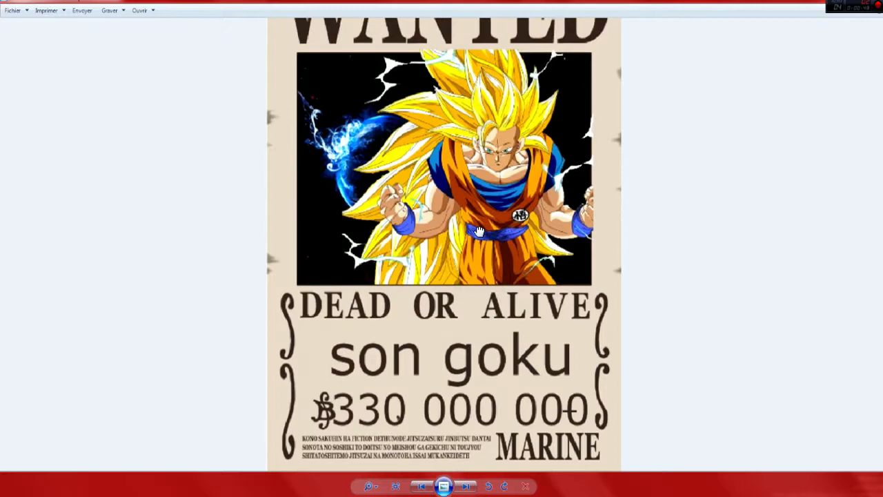
pyautogui.scroll(-1, 475, 183)
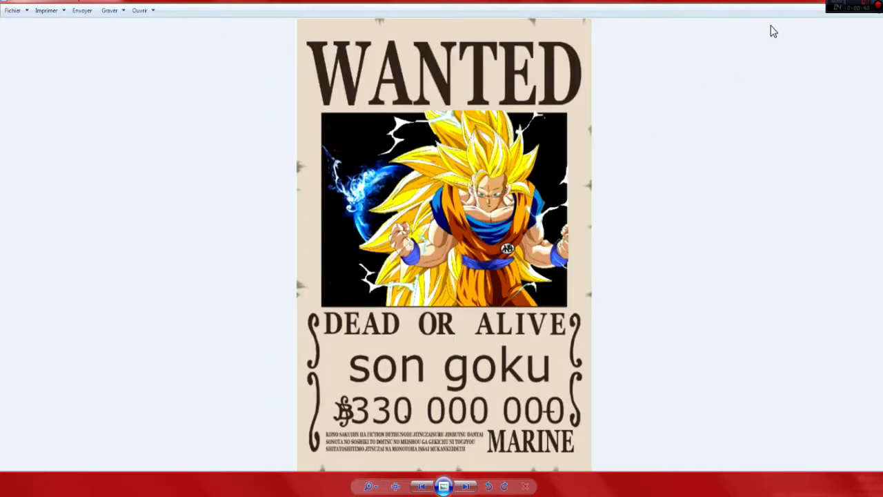
pyautogui.doubleClick(768, 1)
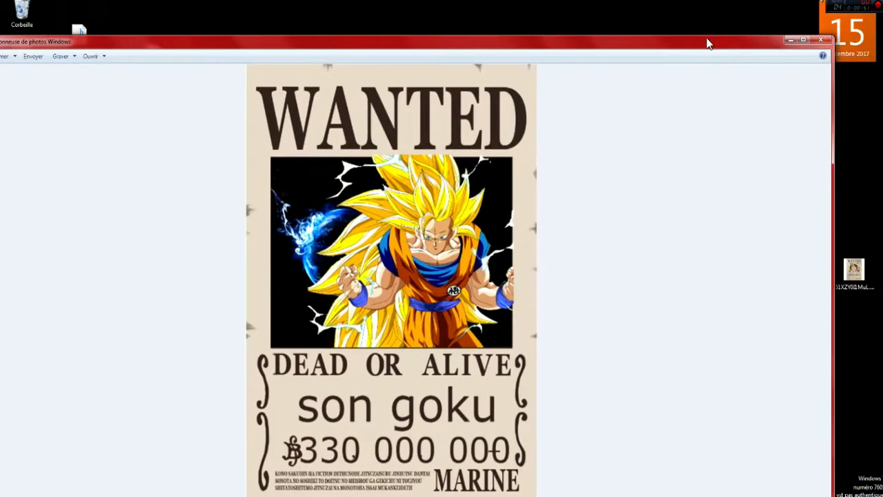
pyautogui.click(818, 40)
pyautogui.rightClick(178, 279)
pyautogui.click(160, 332)
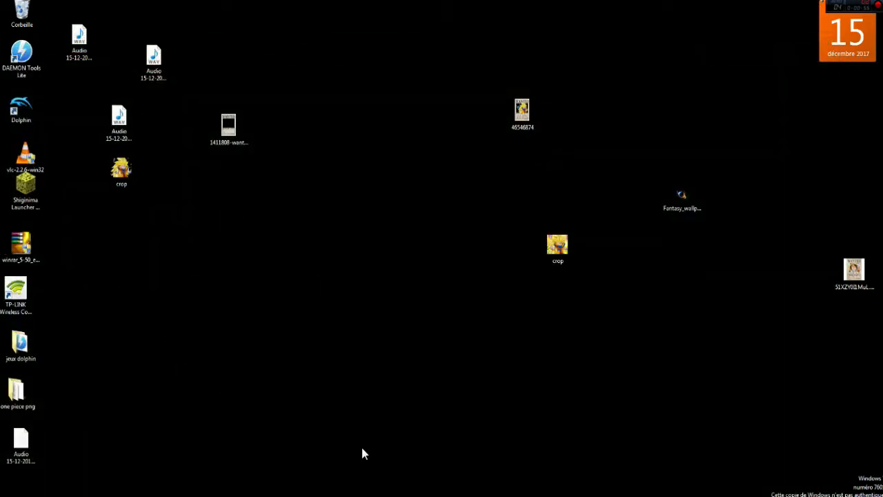
# Switch to Photoshop, close crop.jpg without saving its changes, and minimize the program
pyautogui.moveTo(478, 496)
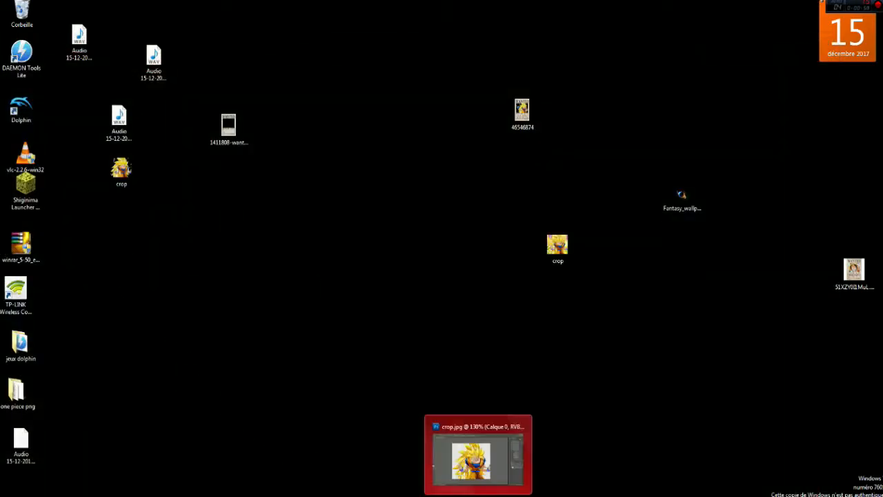
pyautogui.click(477, 455)
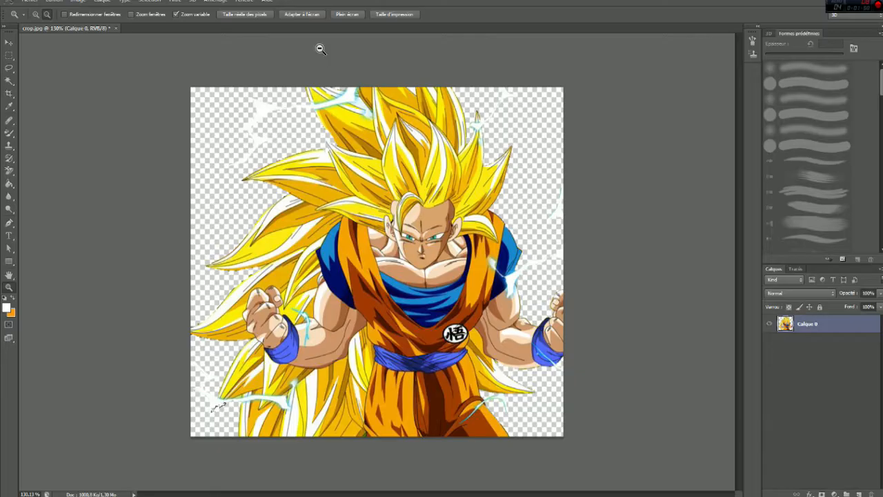
pyautogui.click(116, 28)
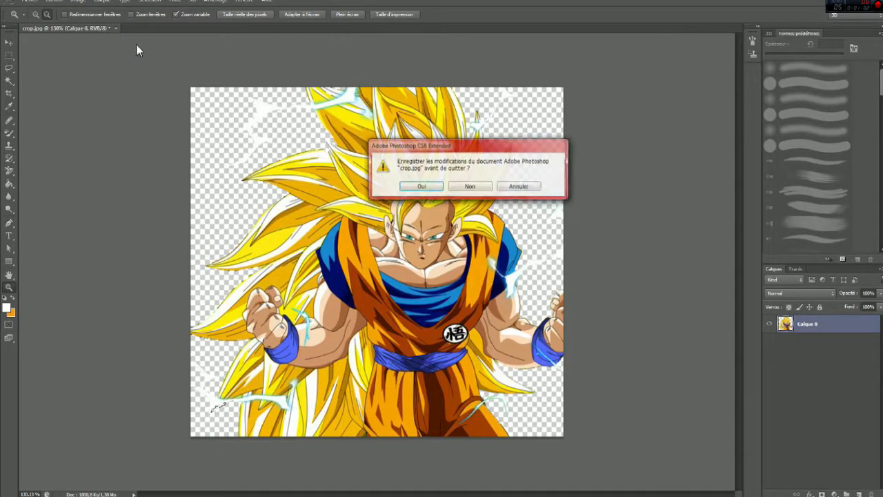
pyautogui.click(475, 187)
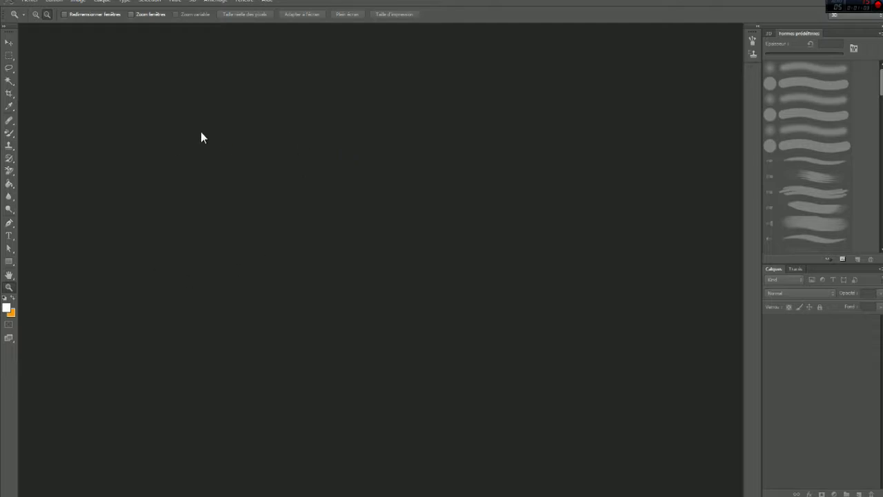
pyautogui.moveTo(767, 3); pyautogui.dragTo(757, 45)
pyautogui.click(786, 42)
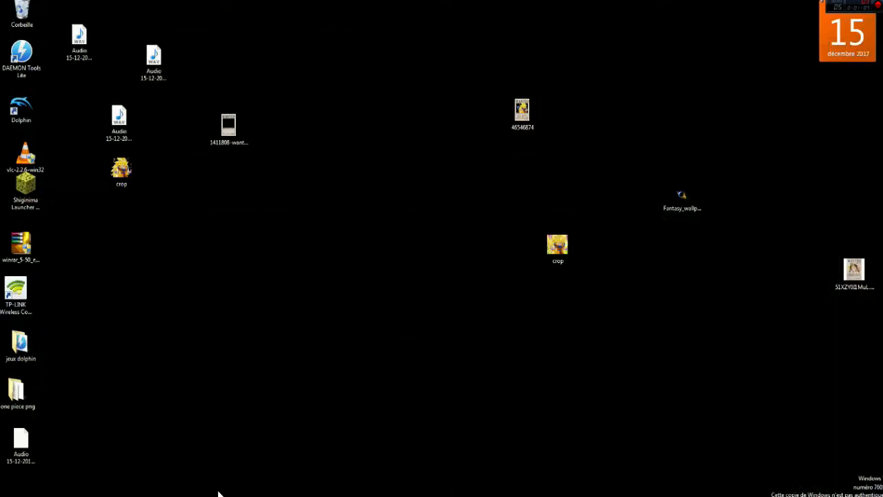
# Switch to Vegas Pro, collapse the timeline's loop region to its start, and minimize the program
pyautogui.click(273, 495)
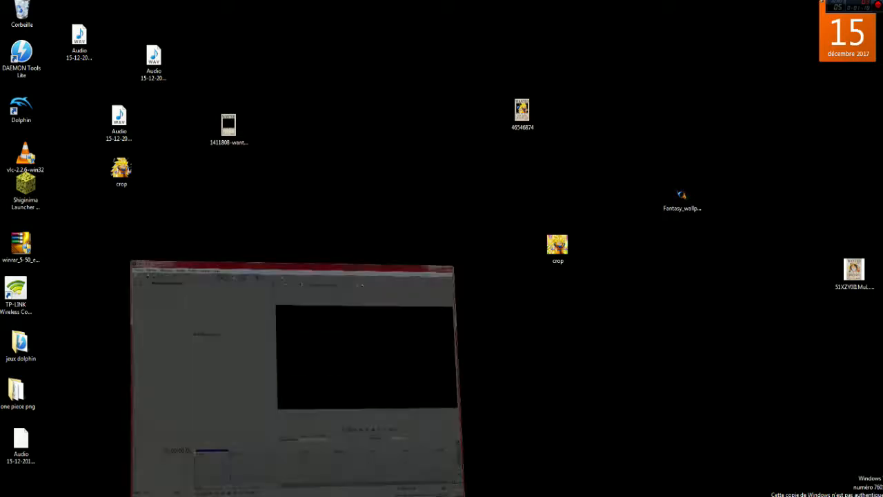
pyautogui.doubleClick(397, 61)
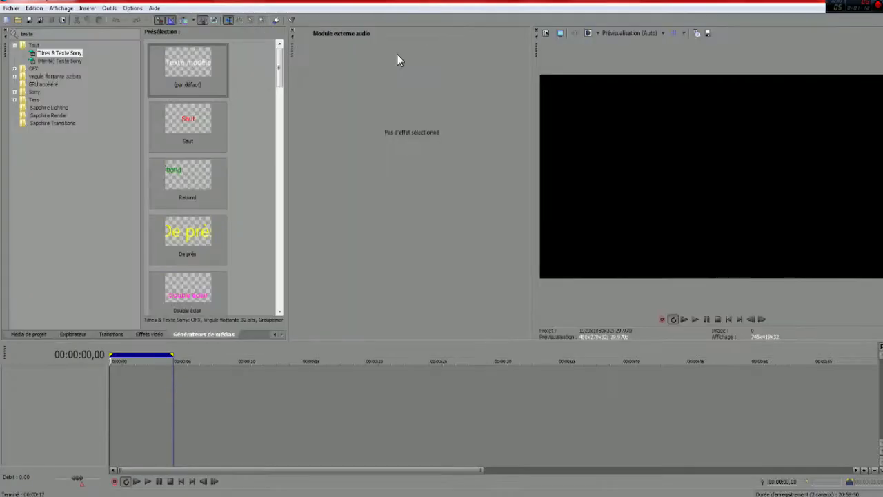
pyautogui.moveTo(172, 357); pyautogui.dragTo(109, 356)
pyautogui.moveTo(737, 1); pyautogui.dragTo(672, 67)
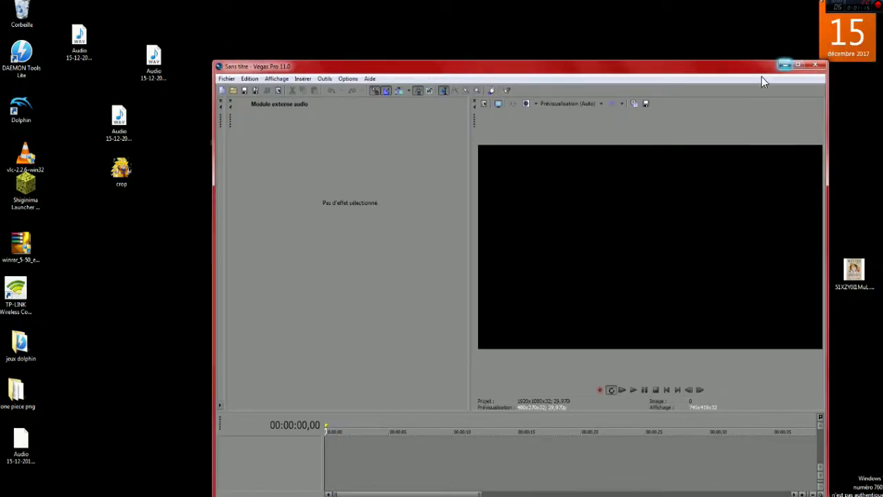
pyautogui.click(782, 65)
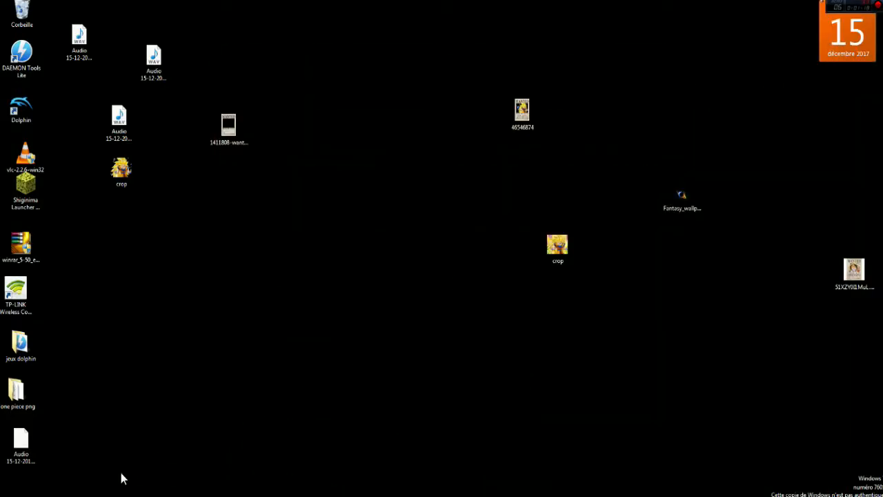
# Move the 1411808-wanted_base file to the middle of the desktop and view the blank poster template in the photo viewer
pyautogui.moveTo(228, 126); pyautogui.dragTo(360, 273)
pyautogui.doubleClick(360, 273)
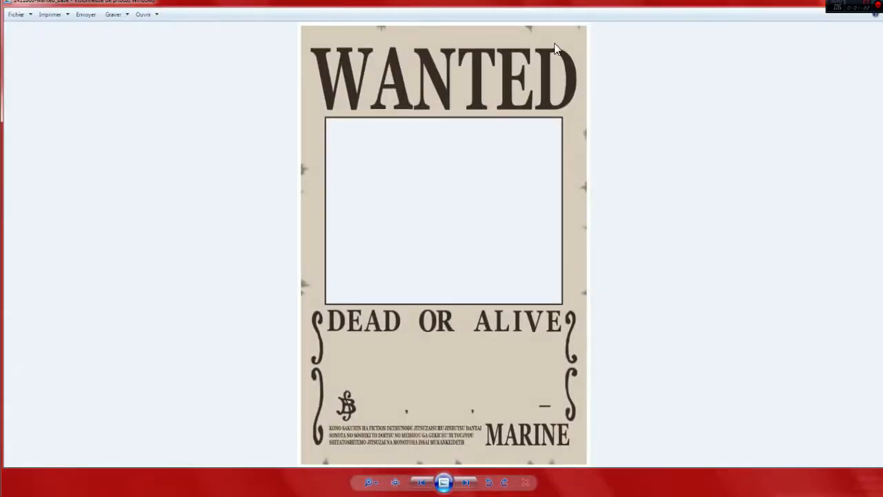
pyautogui.doubleClick(651, 4)
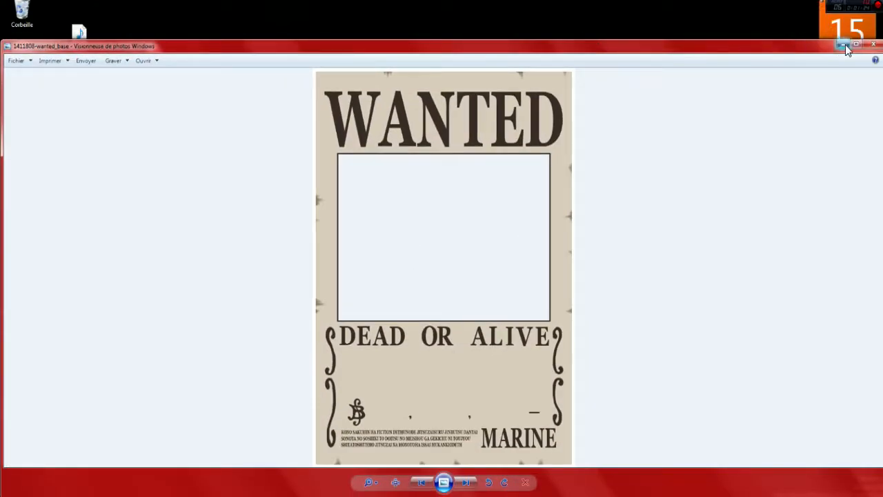
pyautogui.click(873, 45)
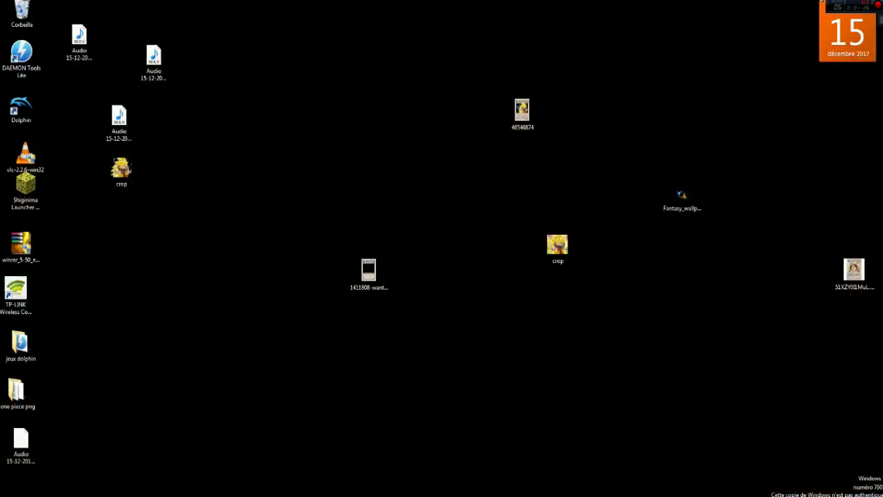
# Switch to Vegas Pro and place the 1411808-wanted_base image from the desktop at the start of the empty timeline
pyautogui.click(245, 494)
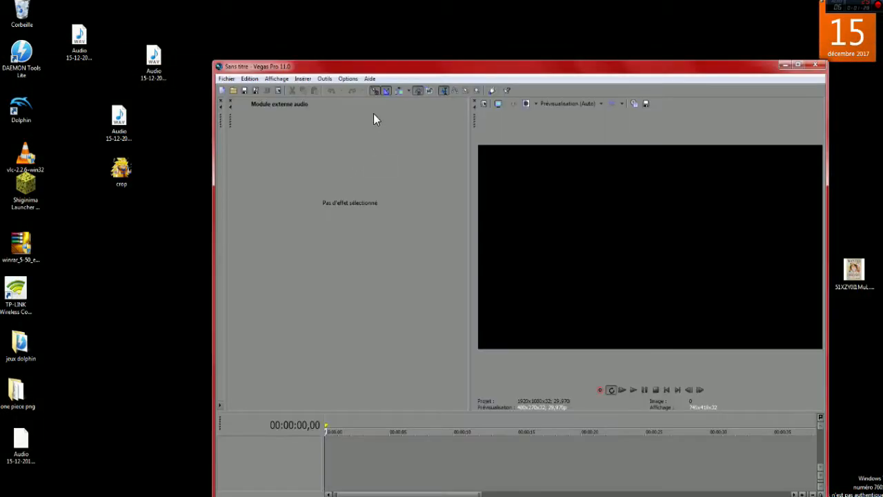
pyautogui.moveTo(394, 59); pyautogui.dragTo(585, 45)
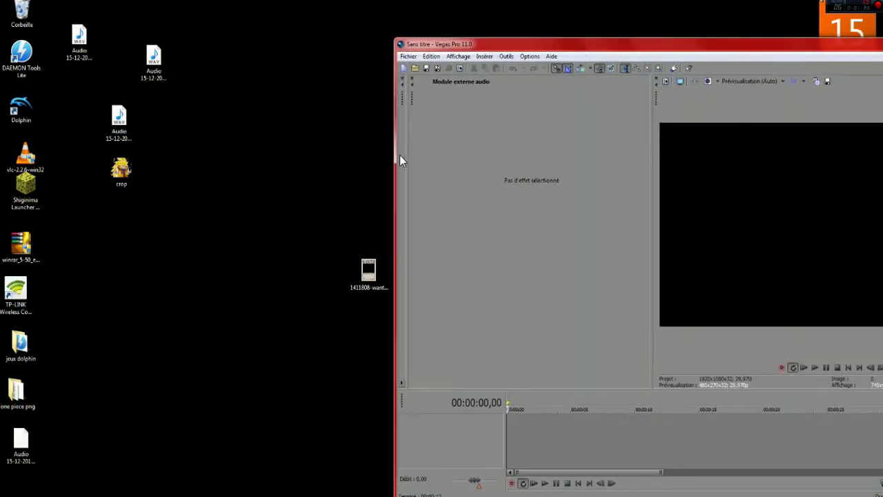
pyautogui.moveTo(369, 255); pyautogui.dragTo(509, 429)
pyautogui.moveTo(538, 48); pyautogui.dragTo(286, 44)
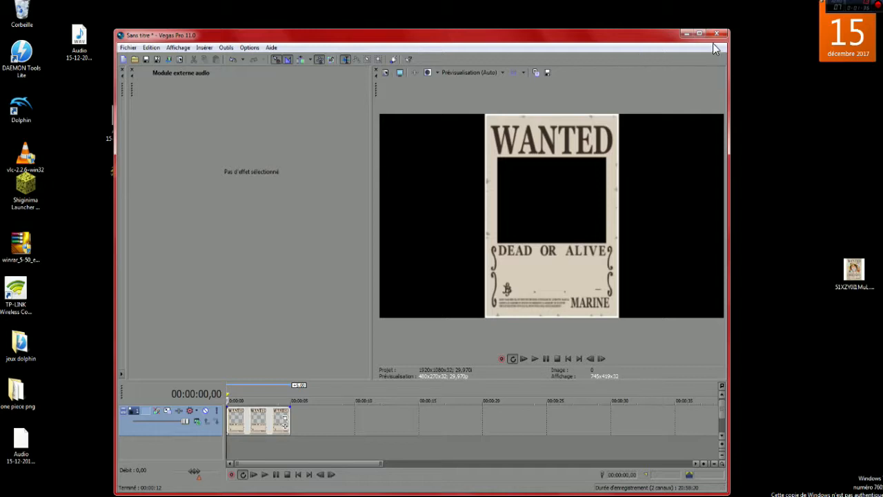
pyautogui.click(685, 34)
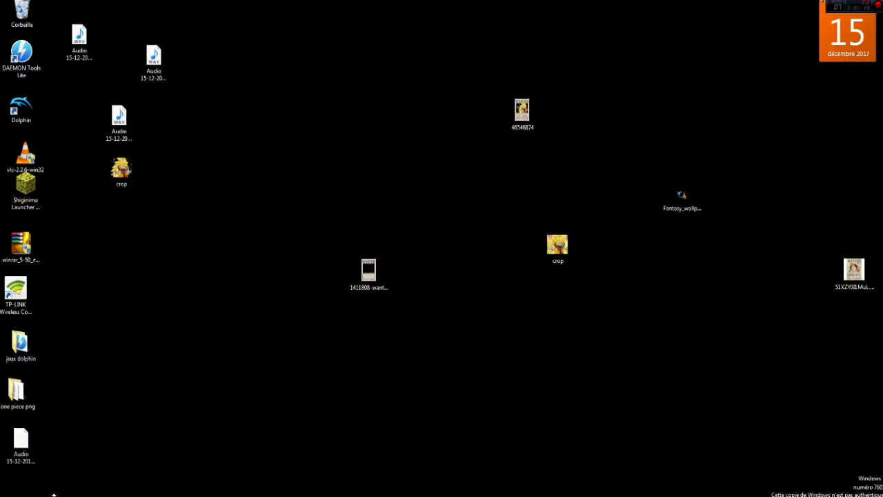
# Switch to Chrome, search Google Images for "fond d'écran hd", and browse the wallpaper results
pyautogui.click(74, 495)
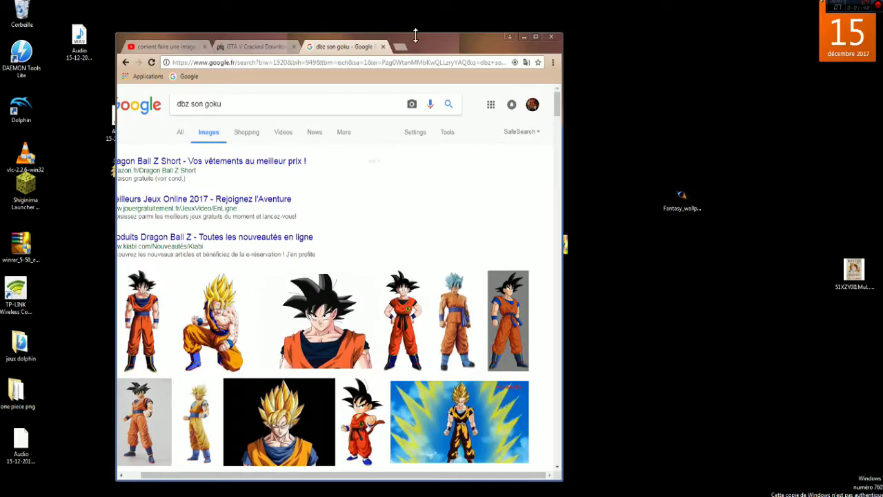
pyautogui.doubleClick(421, 38)
pyautogui.moveTo(138, 64); pyautogui.dragTo(50, 72)
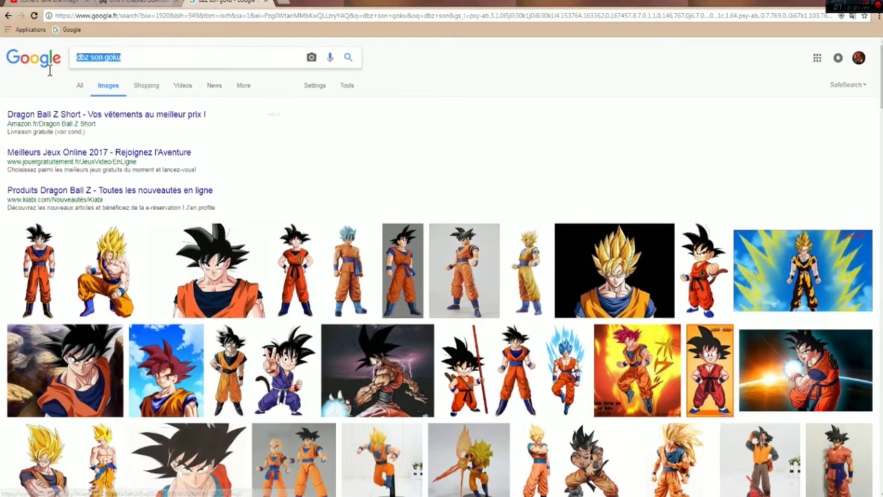
pyautogui.press('BackSpace')
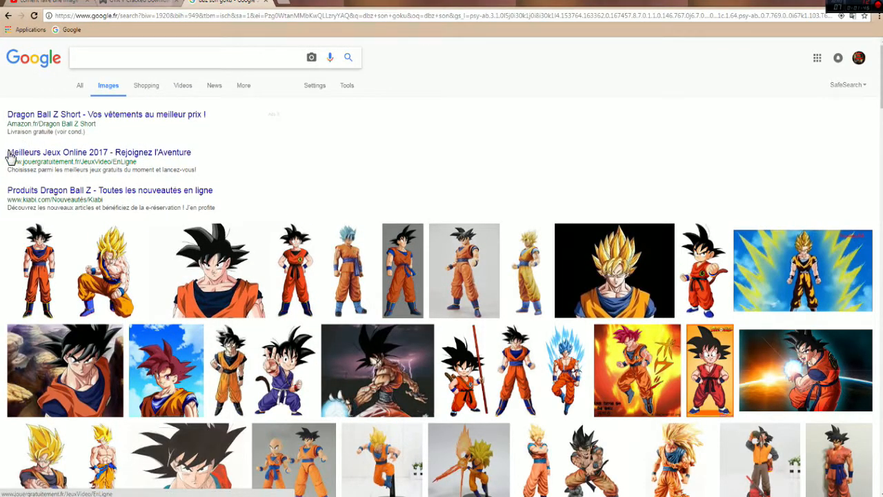
pyautogui.write('fo')
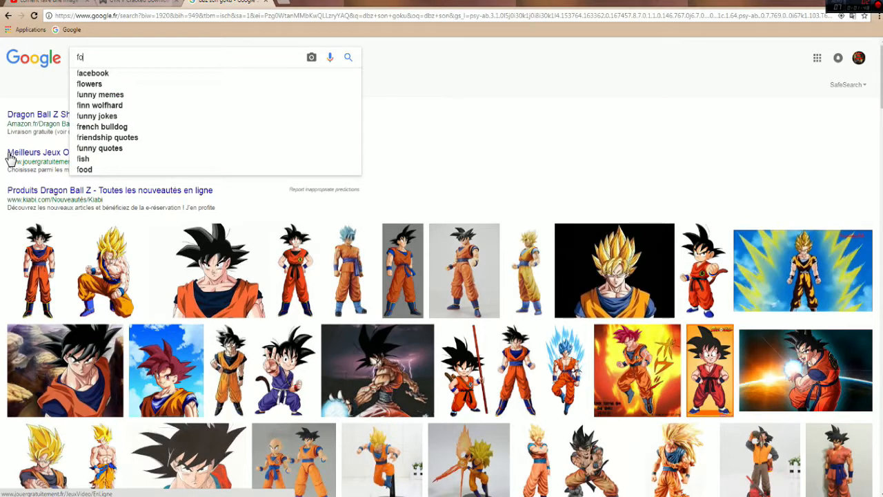
pyautogui.write('nd')
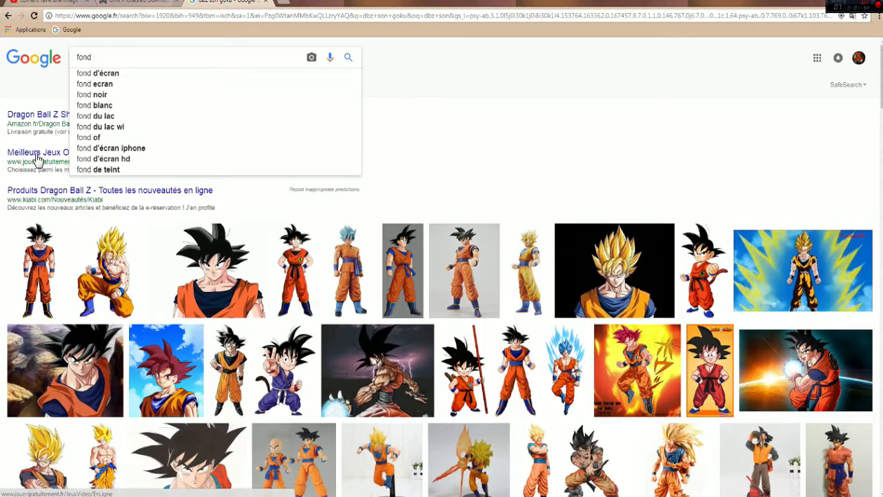
pyautogui.click(105, 160)
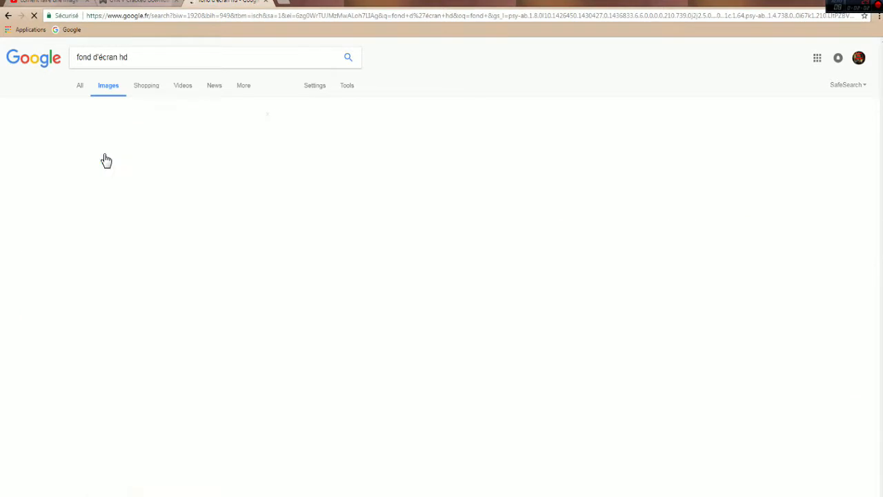
pyautogui.scroll(-5, 138, 207)
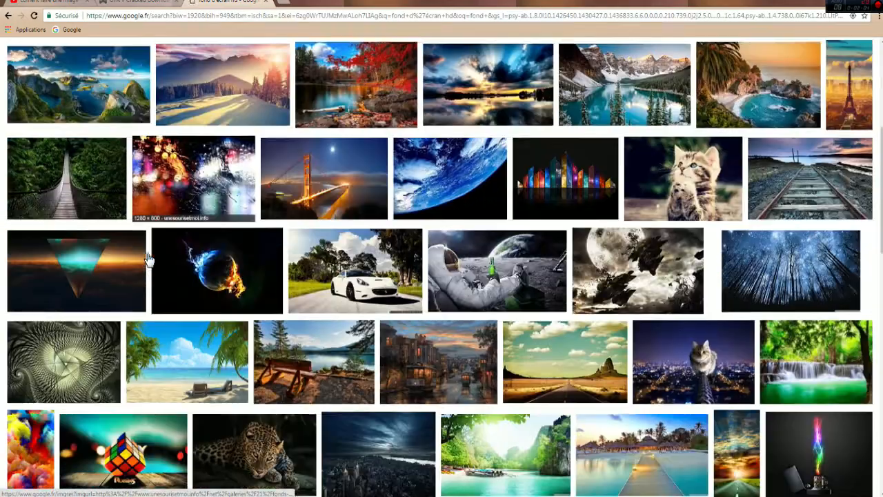
pyautogui.scroll(-7, 147, 259)
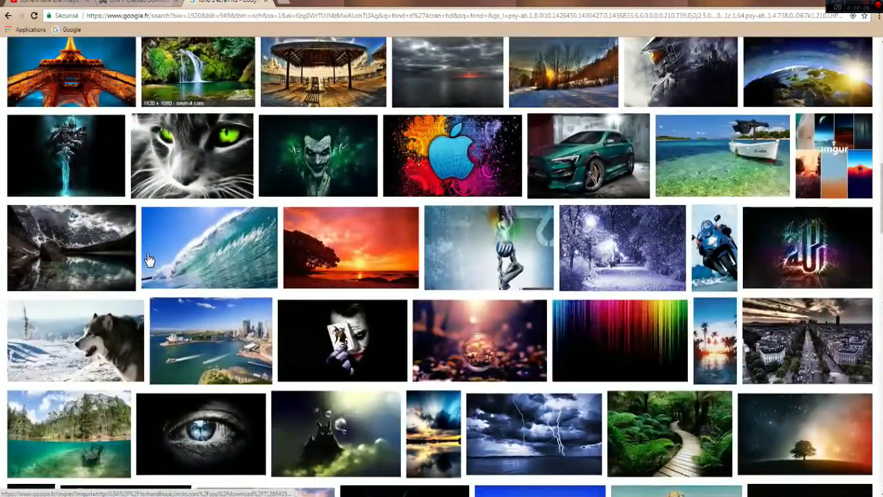
pyautogui.scroll(12, 142, 256)
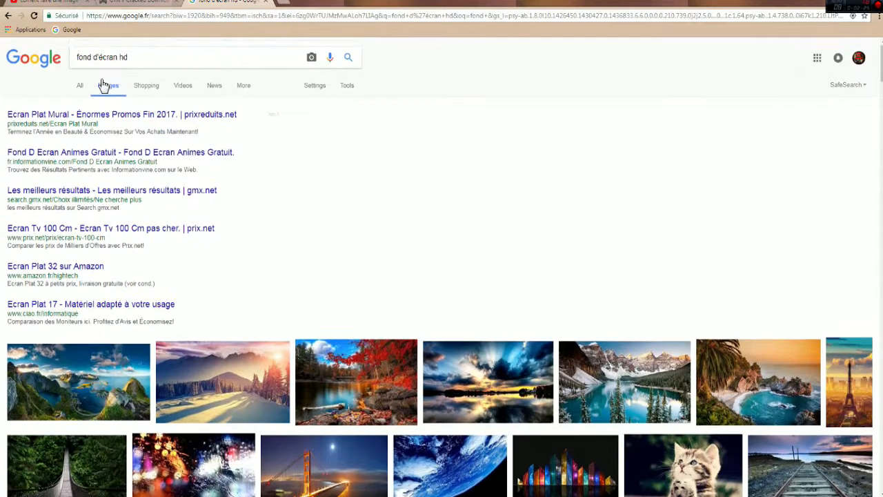
# Search Google Images for "fond d'écran flamme hd" and browse the flame wallpapers
pyautogui.click(149, 58)
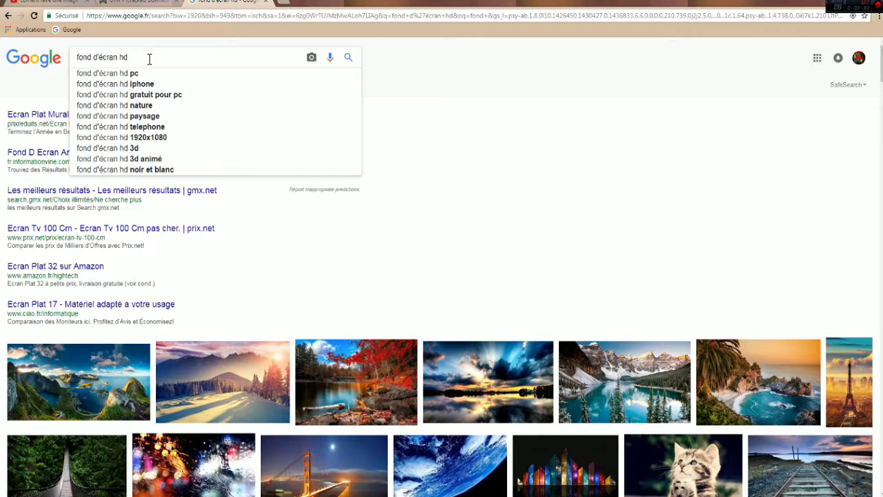
pyautogui.write('flam')
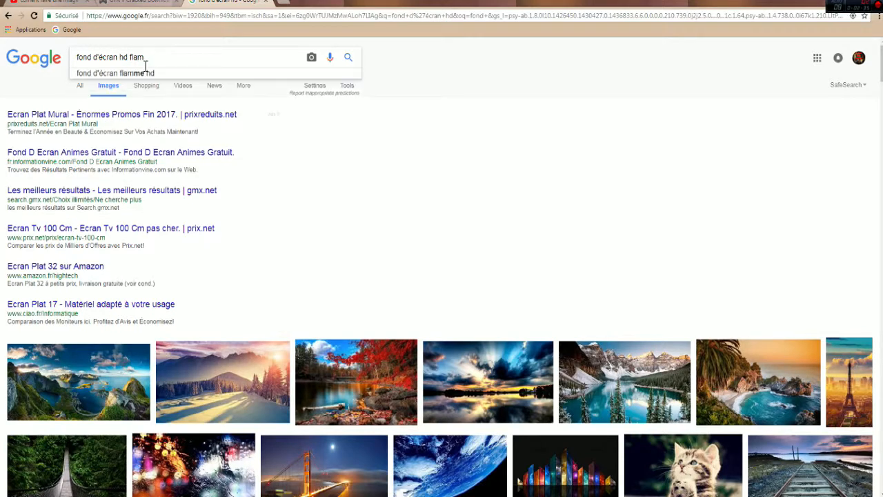
pyautogui.click(145, 71)
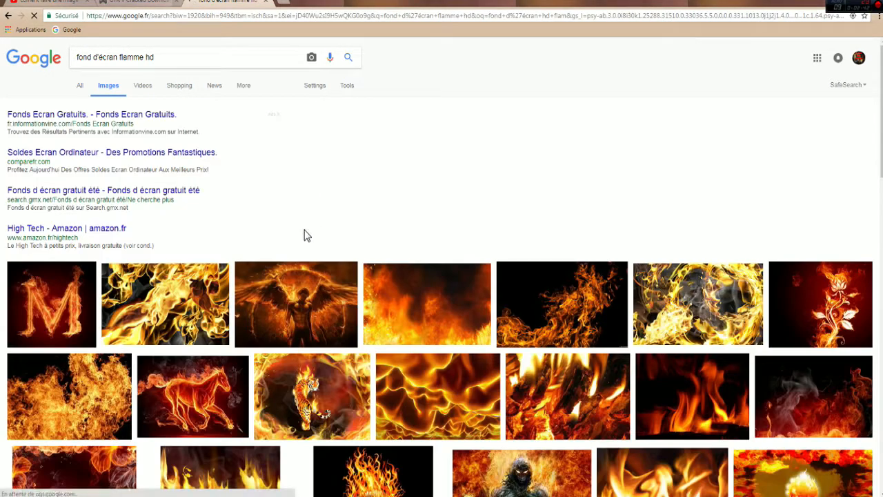
pyautogui.scroll(-4, 259, 315)
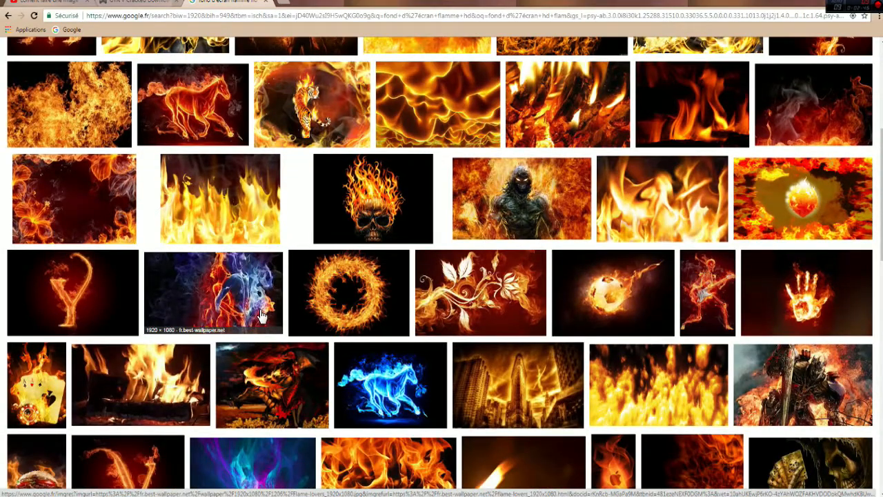
# Find the 1480 × 925 burning-forest wallpaper among the flame results and save it to the desktop
pyautogui.scroll(-1, 261, 314)
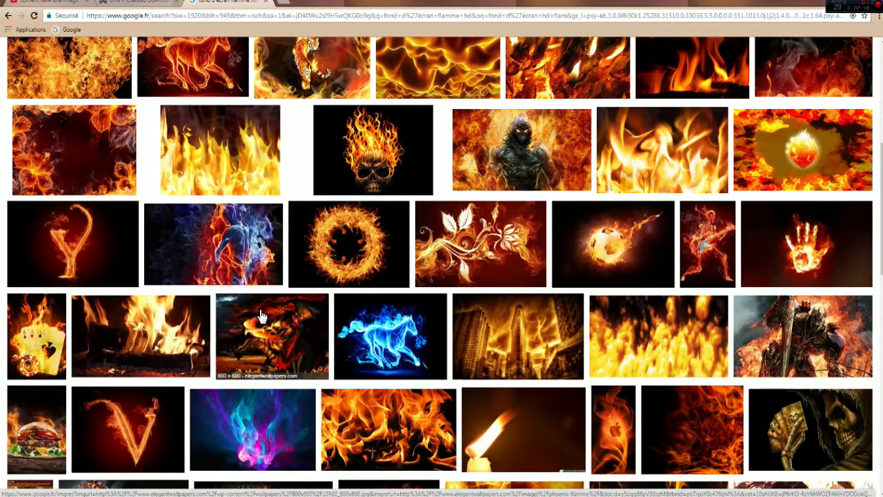
pyautogui.scroll(-2, 261, 315)
pyautogui.scroll(-2, 261, 315)
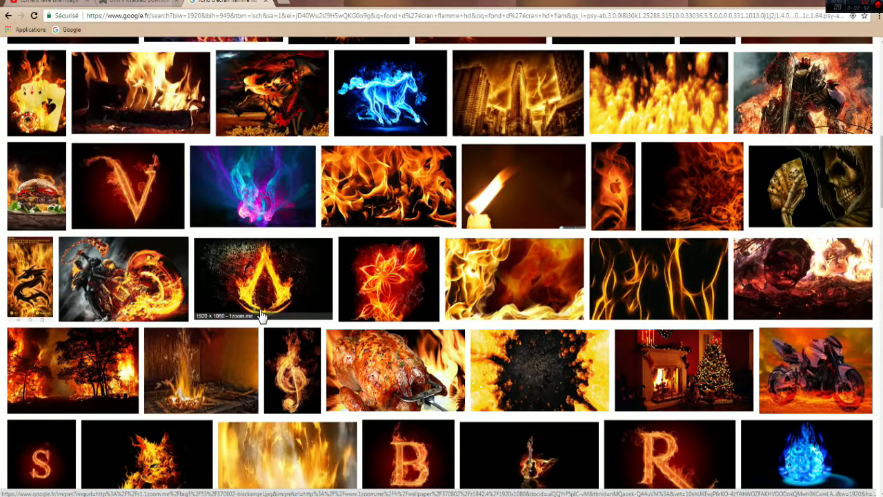
pyautogui.scroll(-2, 194, 365)
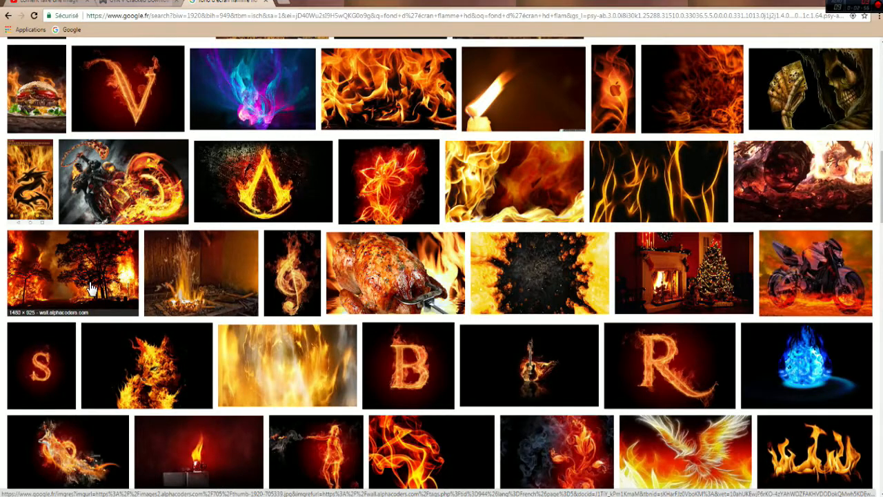
pyautogui.scroll(-2, 90, 286)
pyautogui.scroll(2, 90, 287)
pyautogui.click(79, 271)
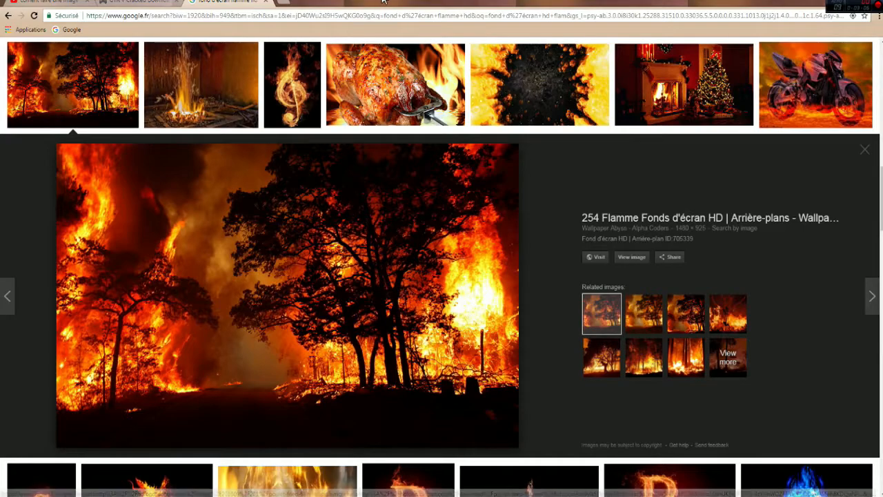
pyautogui.moveTo(366, 3); pyautogui.dragTo(287, 11)
pyautogui.moveTo(189, 246); pyautogui.dragTo(696, 117)
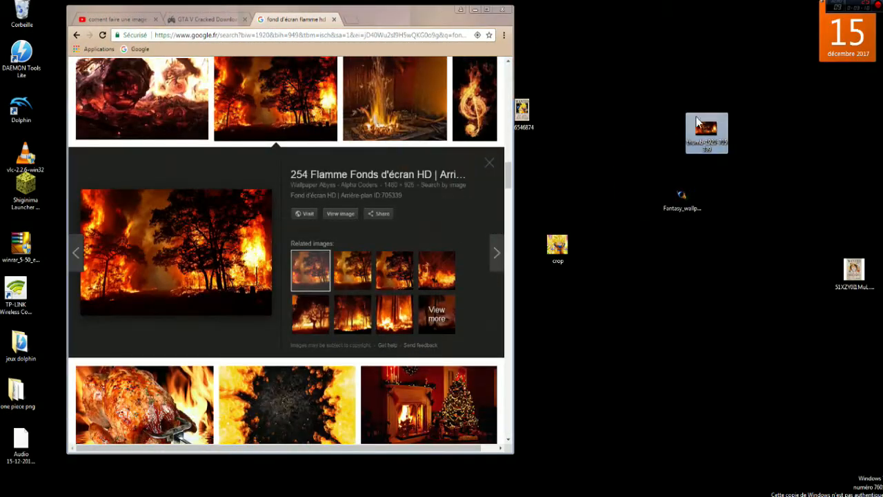
pyautogui.doubleClick(439, 17)
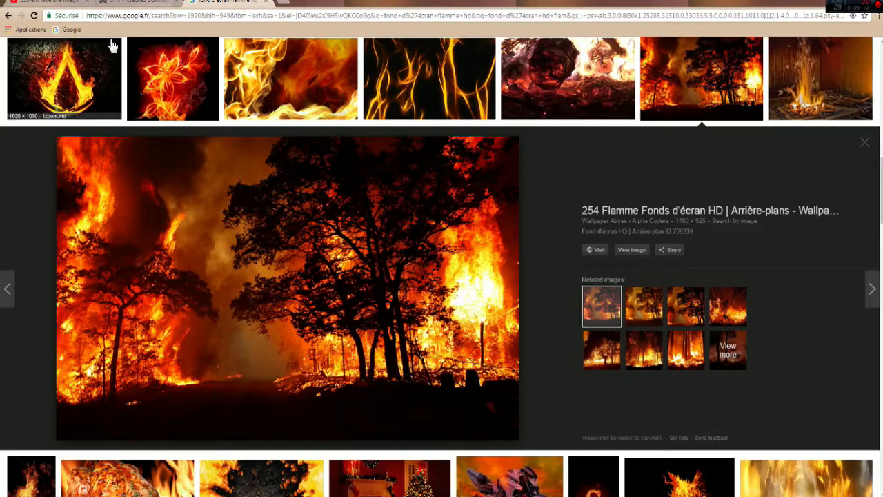
# Search Google Images for "fond d'écran fairy tail natsu hd" and browse the wallpaper results
pyautogui.scroll(3, 112, 39)
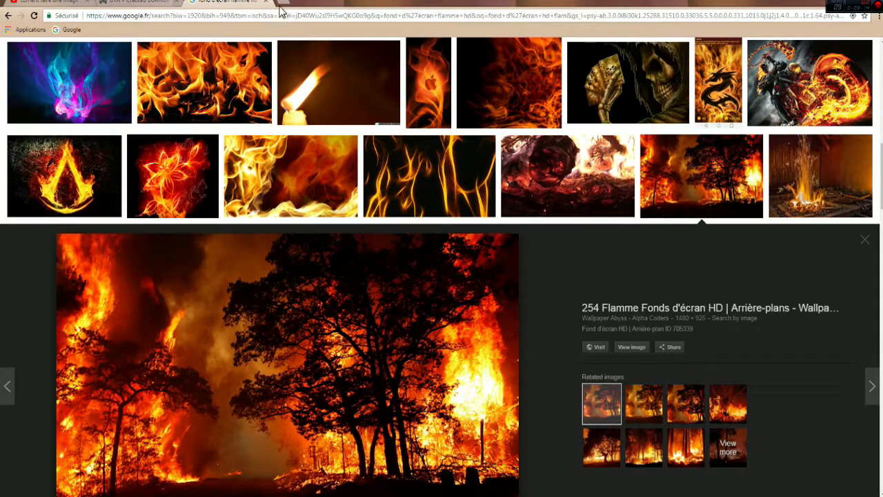
pyautogui.scroll(5, 858, 110)
pyautogui.scroll(5, 859, 111)
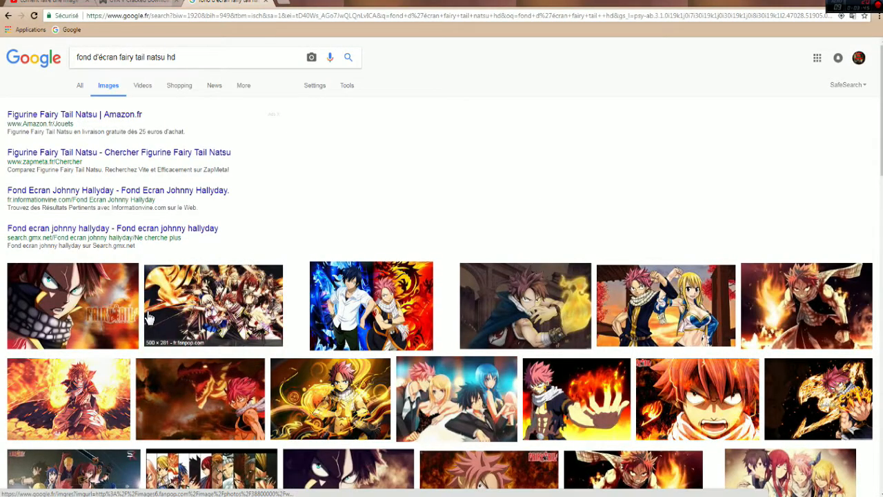
pyautogui.scroll(-1, 146, 304)
pyautogui.scroll(-2, 146, 304)
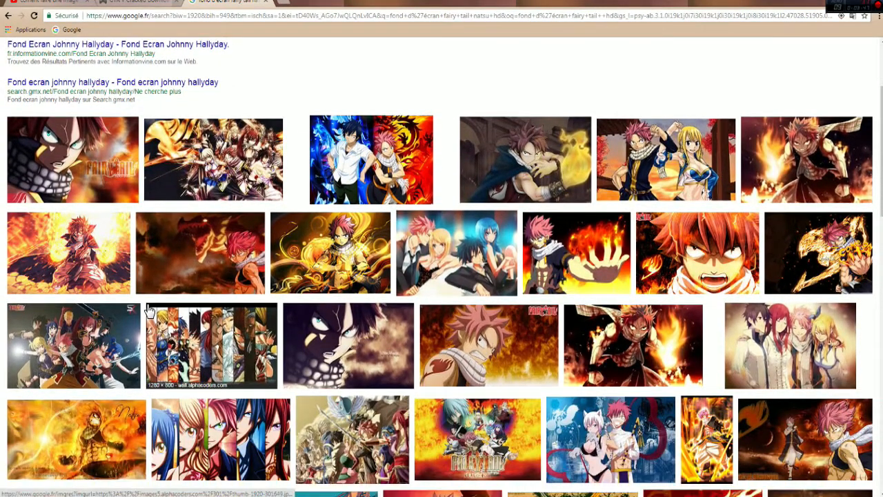
pyautogui.scroll(-3, 147, 310)
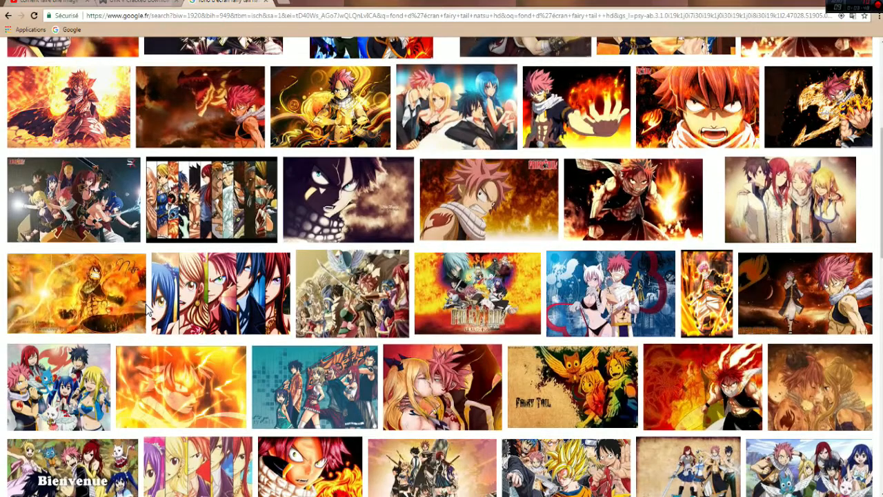
pyautogui.scroll(-2, 145, 306)
pyautogui.scroll(-2, 191, 336)
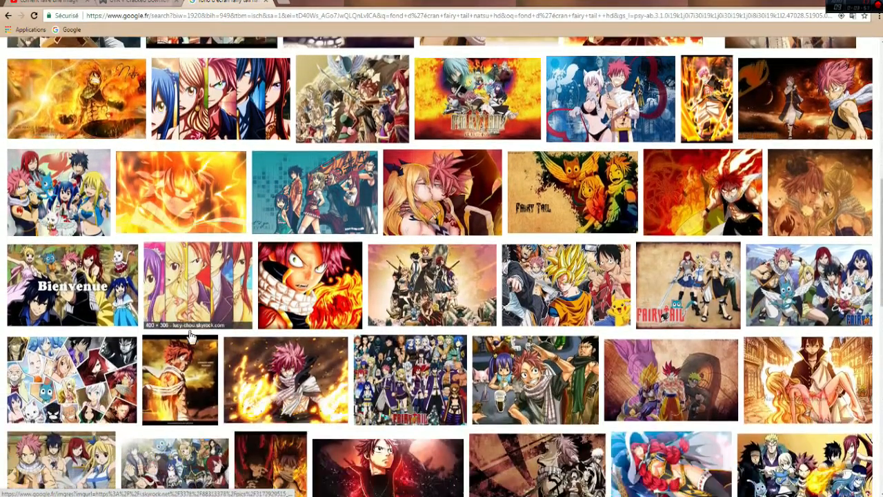
pyautogui.scroll(-2, 191, 336)
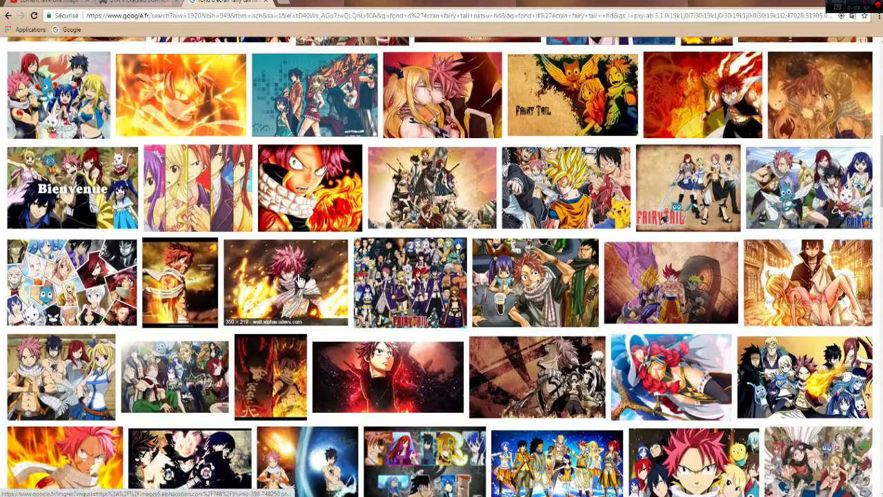
pyautogui.scroll(-1, 300, 277)
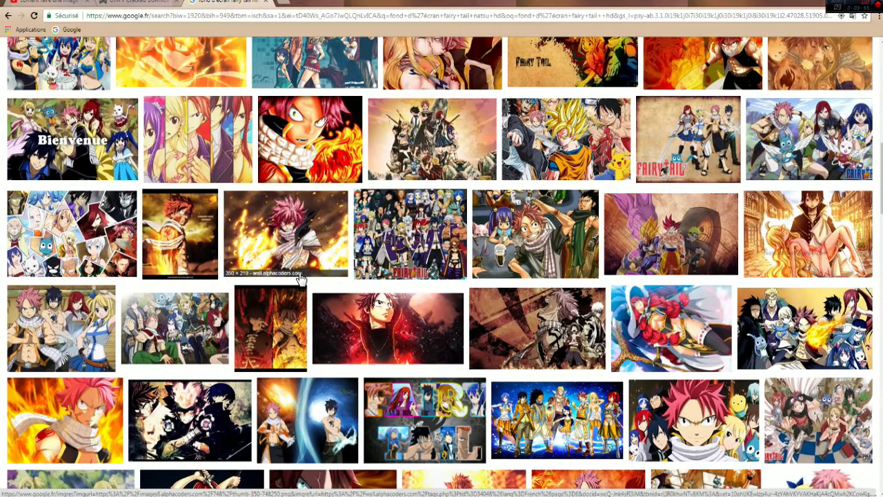
pyautogui.scroll(-5, 300, 277)
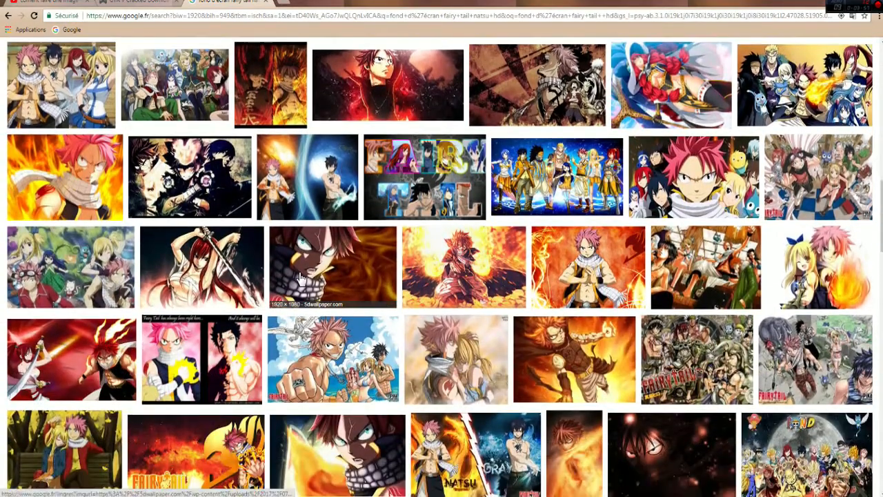
pyautogui.scroll(-3, 300, 278)
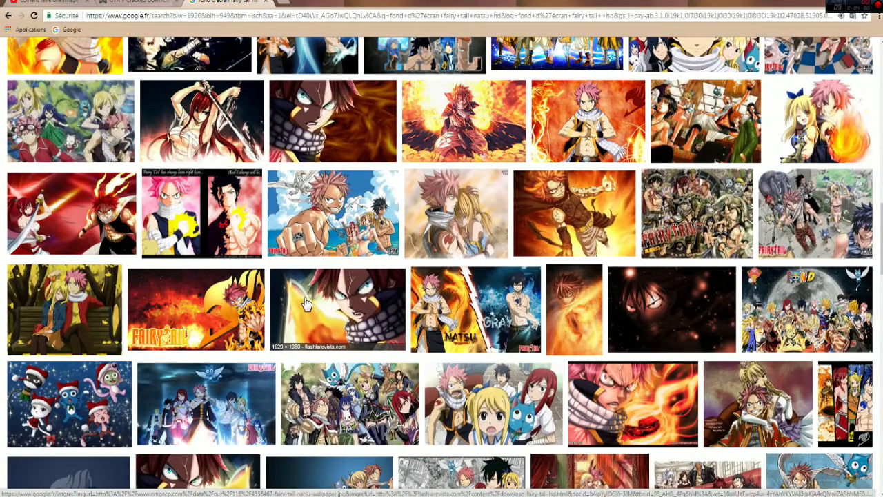
# Save the "Photo Collection Download Fairy Tail Hd" wallpaper to the desktop, minimize Chrome, and place the file near the other images
pyautogui.click(307, 304)
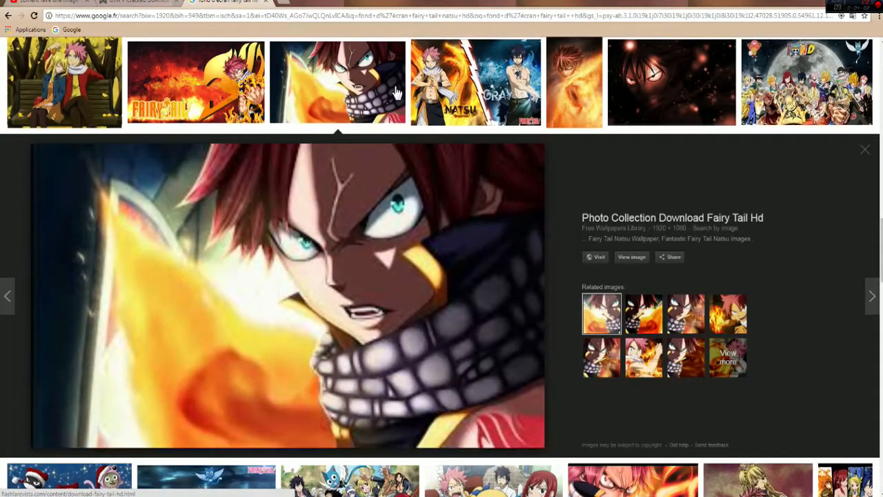
pyautogui.moveTo(535, 1); pyautogui.dragTo(433, 36)
pyautogui.moveTo(680, 195); pyautogui.dragTo(695, 329)
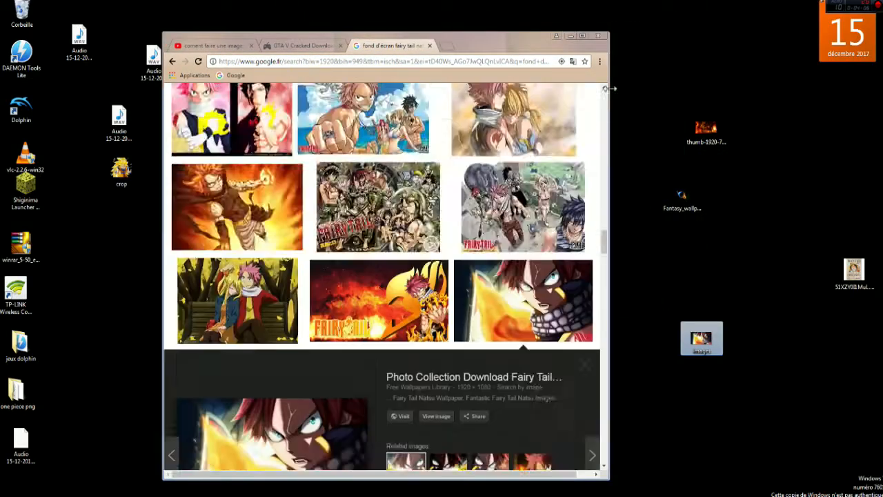
pyautogui.click(570, 33)
pyautogui.moveTo(700, 337); pyautogui.dragTo(770, 200)
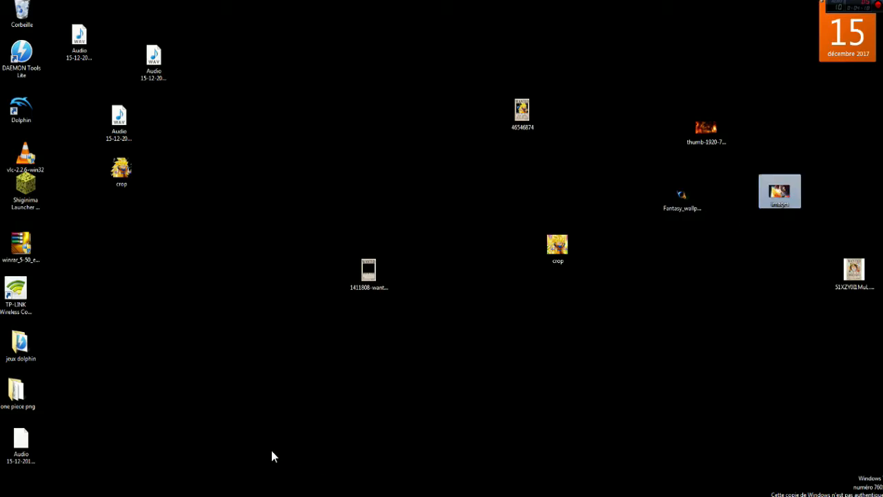
pyautogui.click(249, 495)
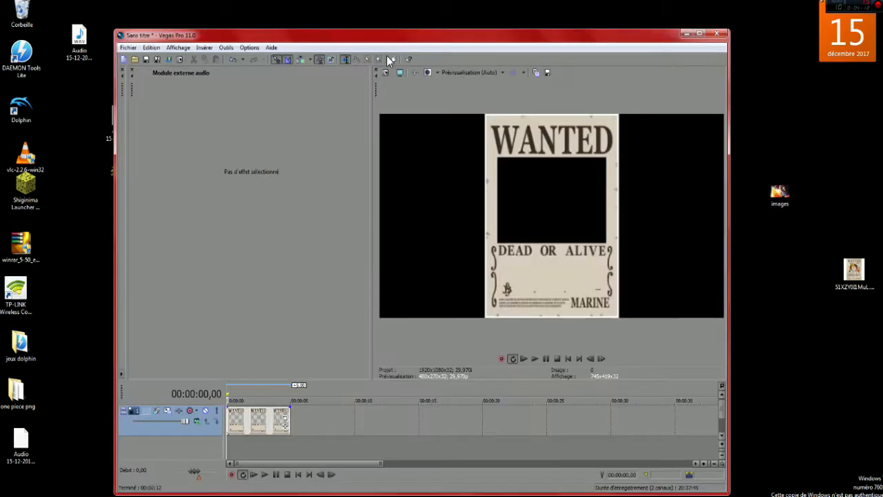
pyautogui.moveTo(425, 38); pyautogui.dragTo(342, 31)
pyautogui.moveTo(705, 129); pyautogui.dragTo(148, 386)
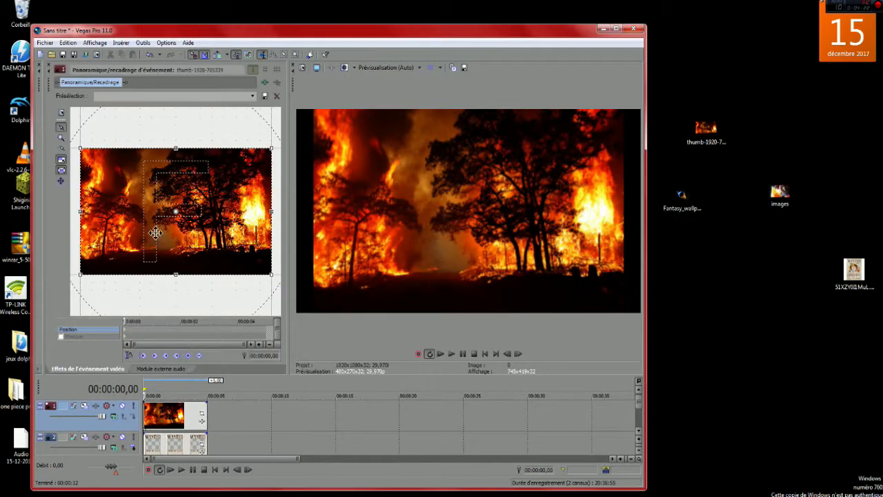
# Scale and position the burning-forest image with the pan/crop frame so it fills the poster's photo opening
pyautogui.moveTo(178, 275); pyautogui.dragTo(181, 402)
pyautogui.moveTo(177, 281); pyautogui.dragTo(181, 279)
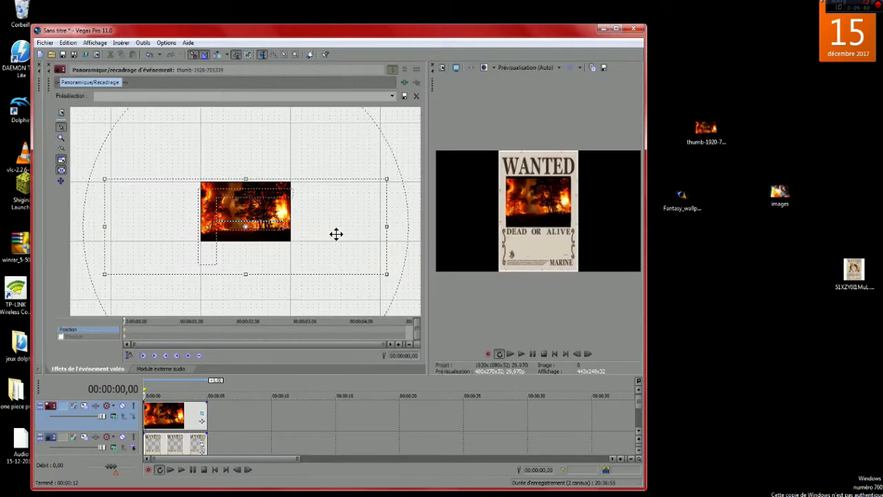
pyautogui.moveTo(336, 234); pyautogui.dragTo(335, 236)
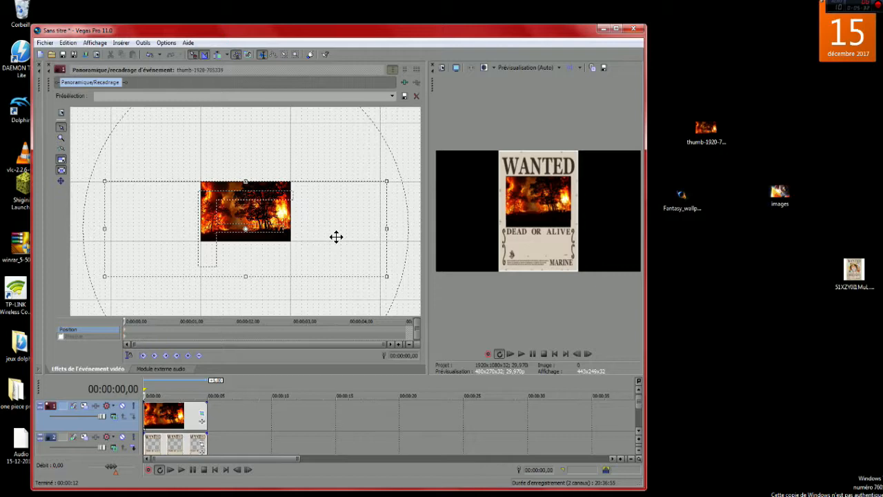
pyautogui.moveTo(428, 241); pyautogui.dragTo(389, 262)
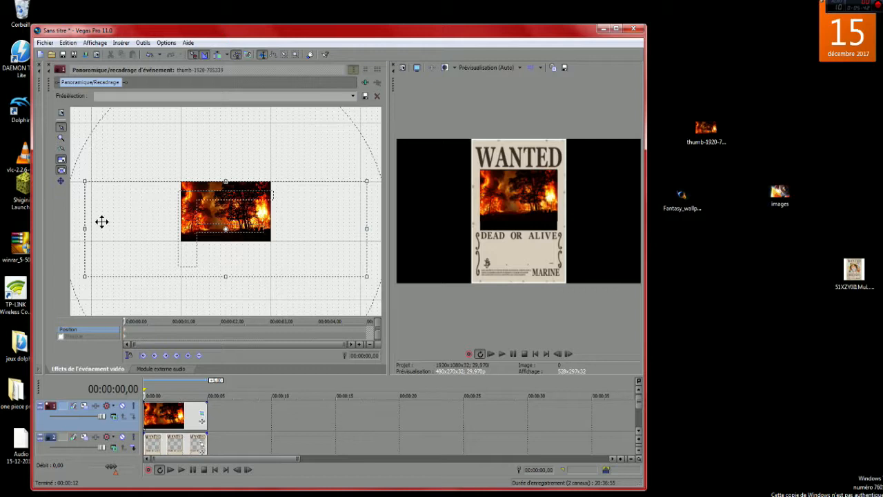
pyautogui.moveTo(84, 235); pyautogui.dragTo(84, 235)
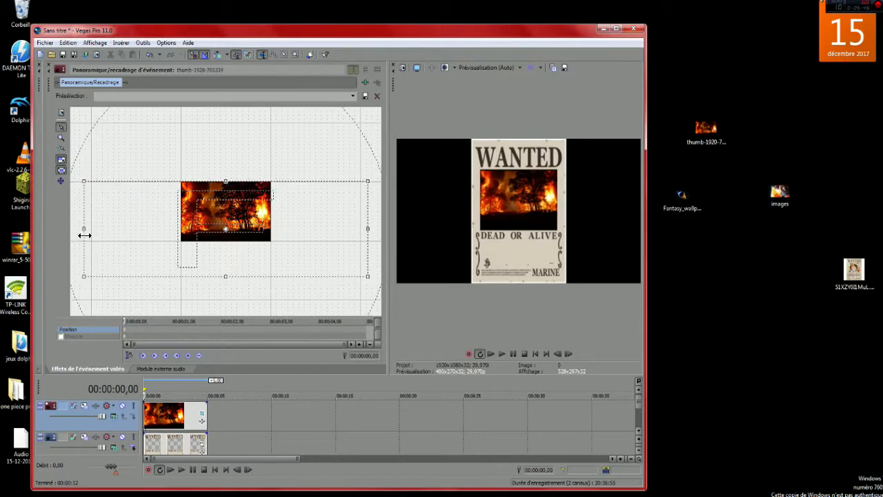
pyautogui.moveTo(176, 232); pyautogui.dragTo(177, 232)
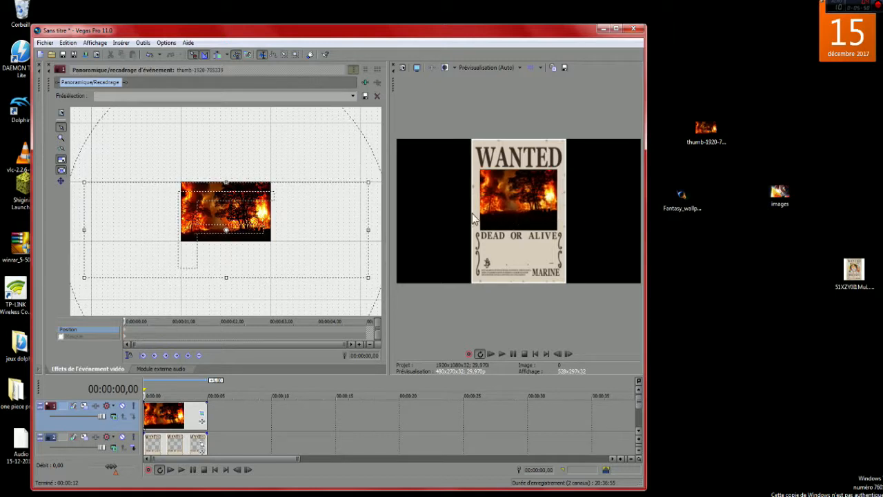
# Check the burning-forest image's fit in an enlarged preview and fine-tune its pan/crop position
pyautogui.moveTo(389, 224); pyautogui.dragTo(49, 222)
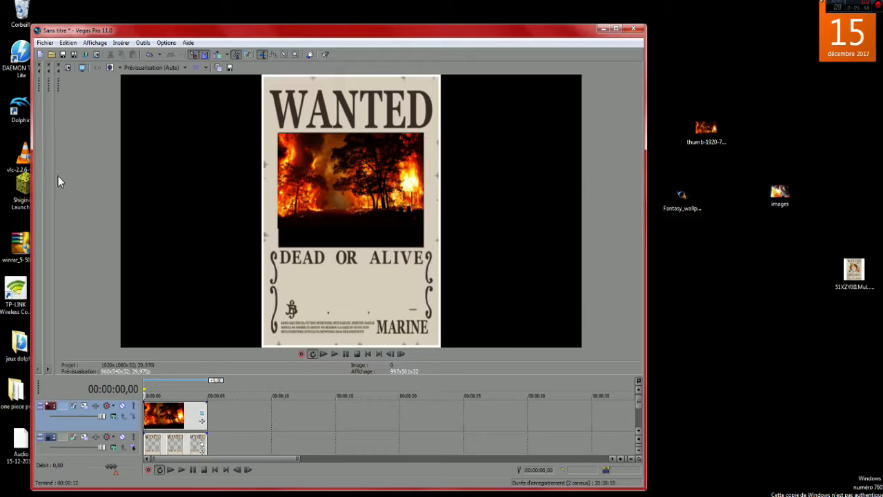
pyautogui.moveTo(54, 181); pyautogui.dragTo(327, 248)
pyautogui.moveTo(207, 243); pyautogui.dragTo(205, 244)
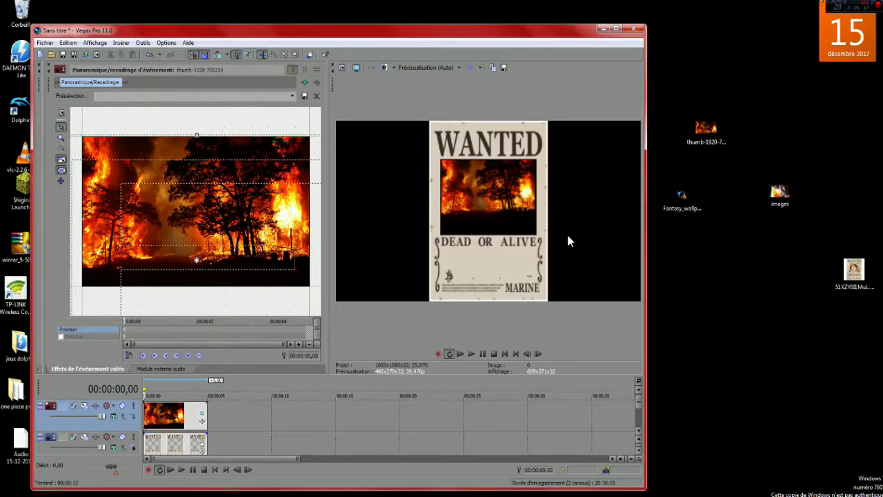
# Save the Vegas project to the desktop as Sans titre
pyautogui.doubleClick(465, 31)
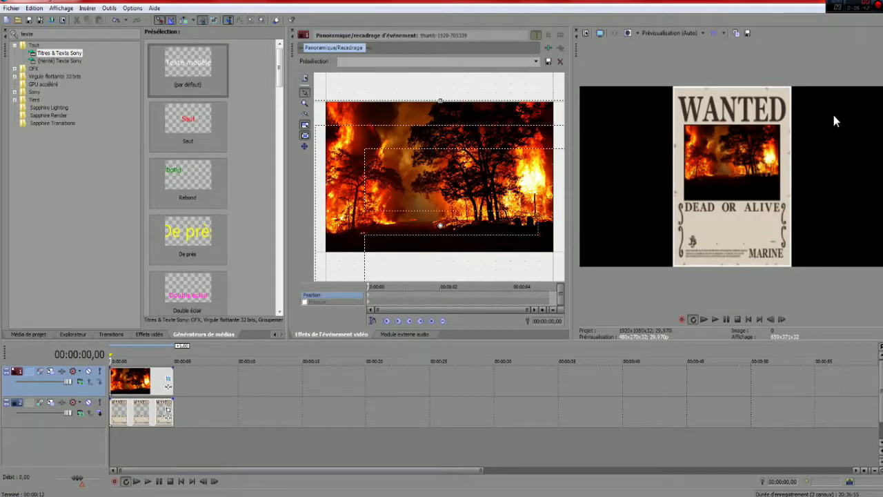
pyautogui.doubleClick(728, 3)
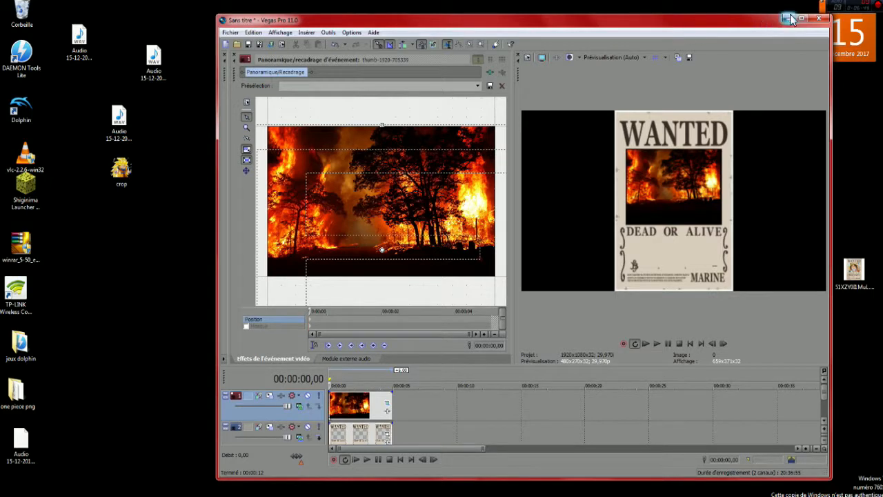
pyautogui.click(249, 47)
pyautogui.click(602, 325)
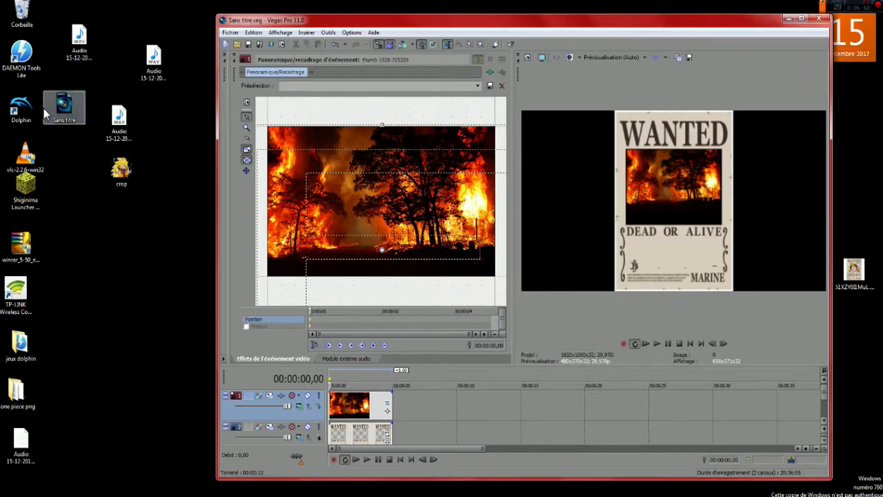
# Minimize Vegas Pro, switch to Photoshop, and maximize its window
pyautogui.click(788, 19)
pyautogui.rightClick(131, 467)
pyautogui.click(108, 453)
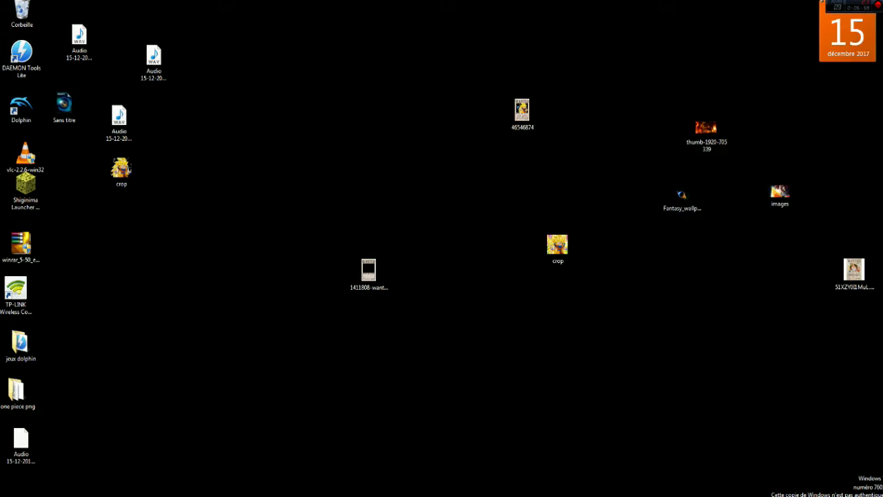
pyautogui.click(478, 495)
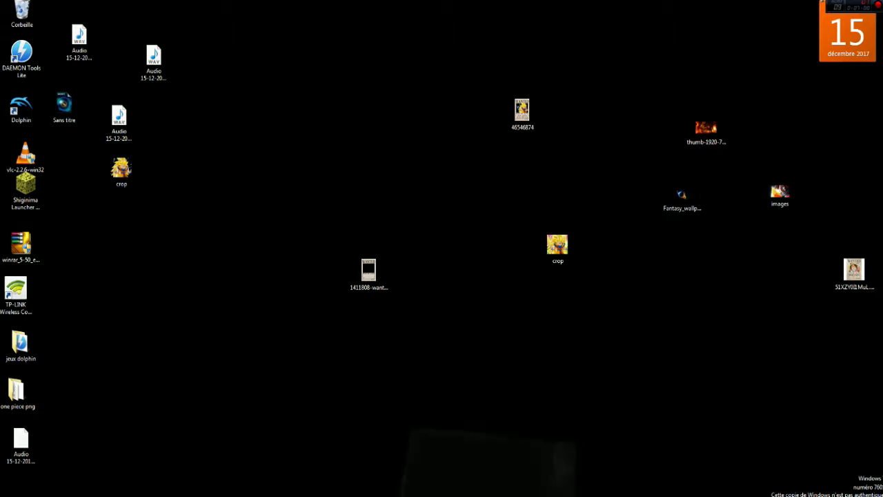
pyautogui.moveTo(437, 40); pyautogui.dragTo(432, 21)
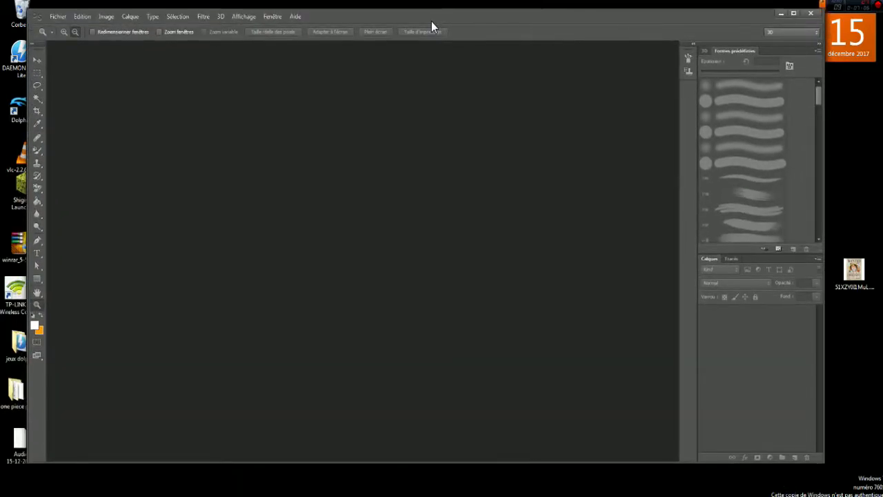
pyautogui.doubleClick(431, 21)
# Open the JPEG named images from the desktop
pyautogui.click(31, 2)
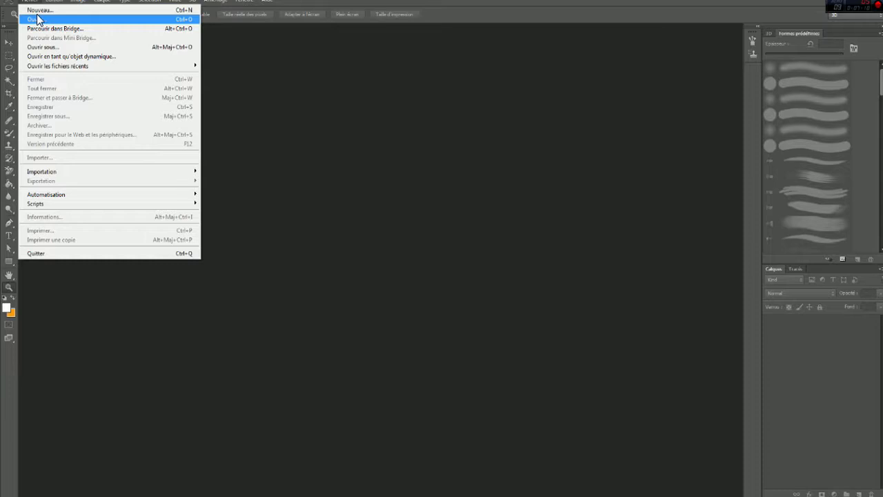
pyautogui.click(38, 20)
pyautogui.click(456, 216)
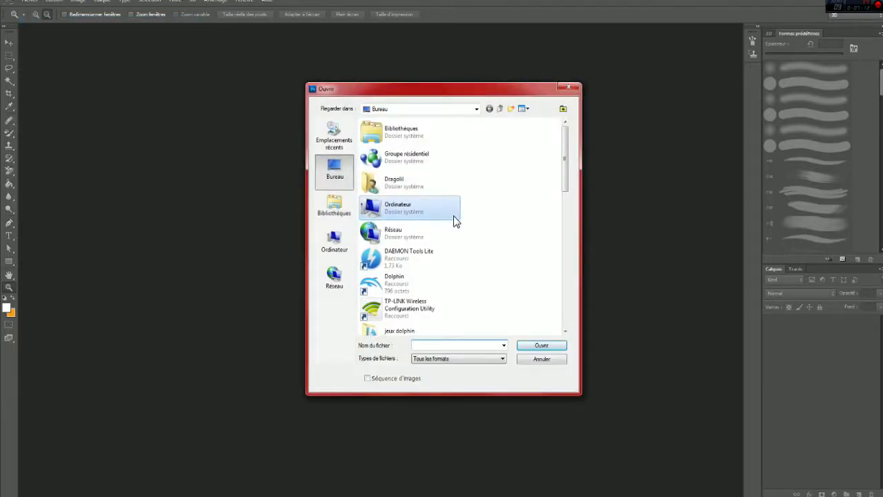
pyautogui.scroll(-1, 455, 219)
pyautogui.scroll(-6, 455, 220)
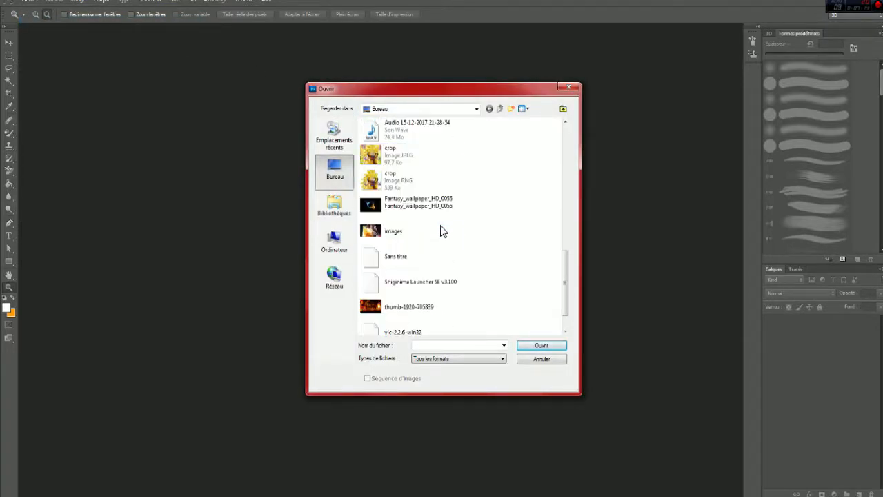
pyautogui.click(395, 231)
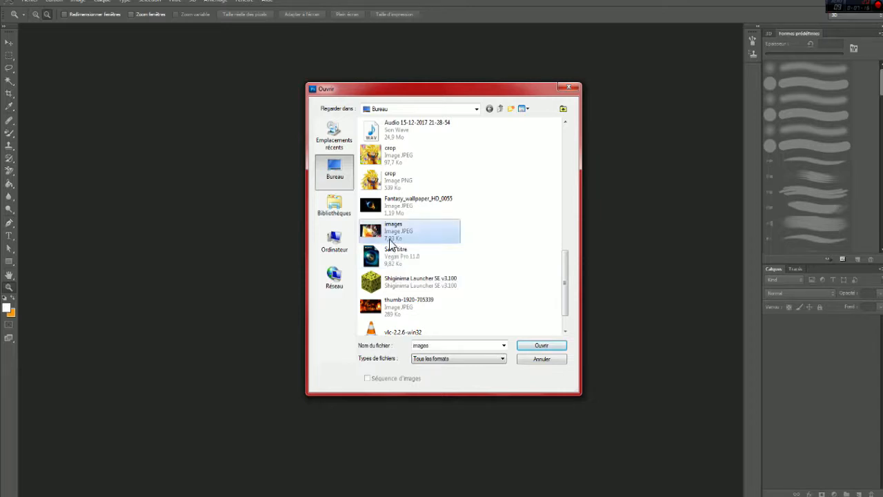
pyautogui.click(541, 345)
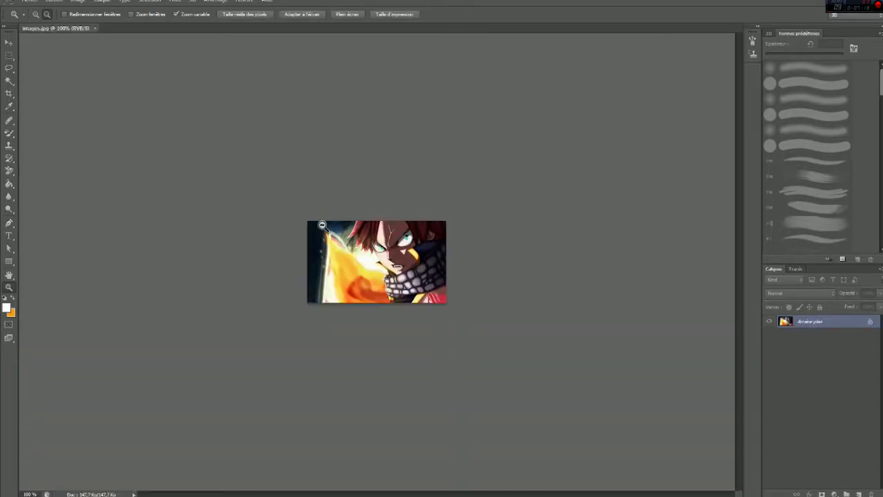
# Select the dark blue patch above the flame with the Magic Wand and erase it with the Background Eraser
pyautogui.moveTo(331, 262); pyautogui.dragTo(378, 406)
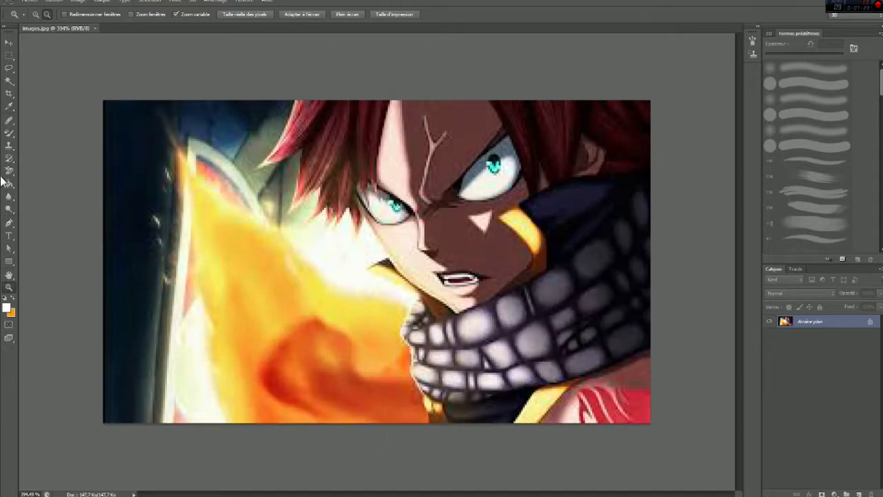
pyautogui.click(9, 81)
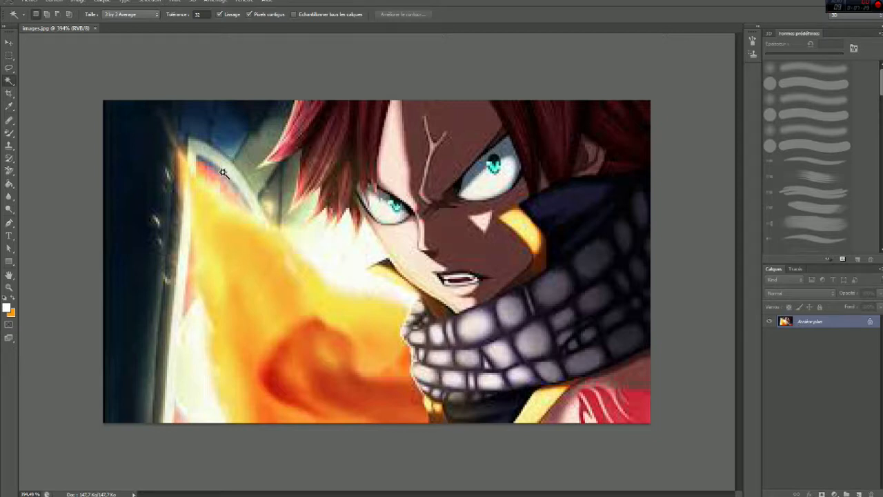
pyautogui.click(222, 143)
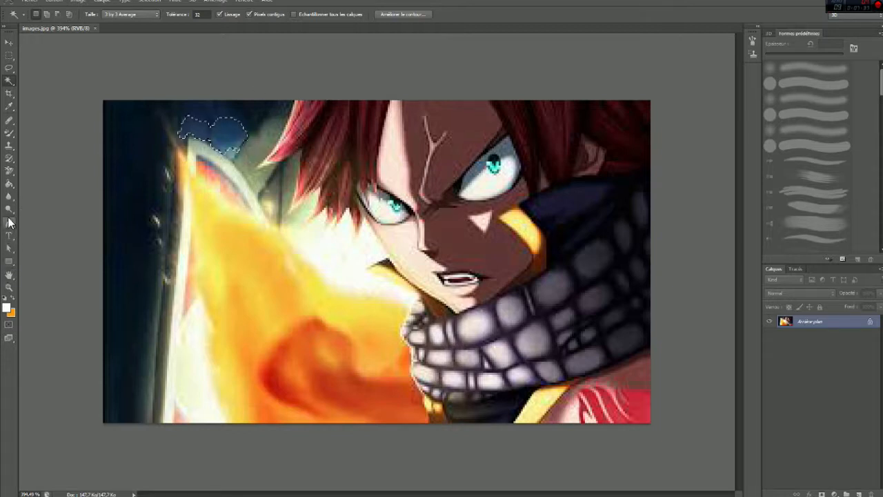
pyautogui.click(7, 177)
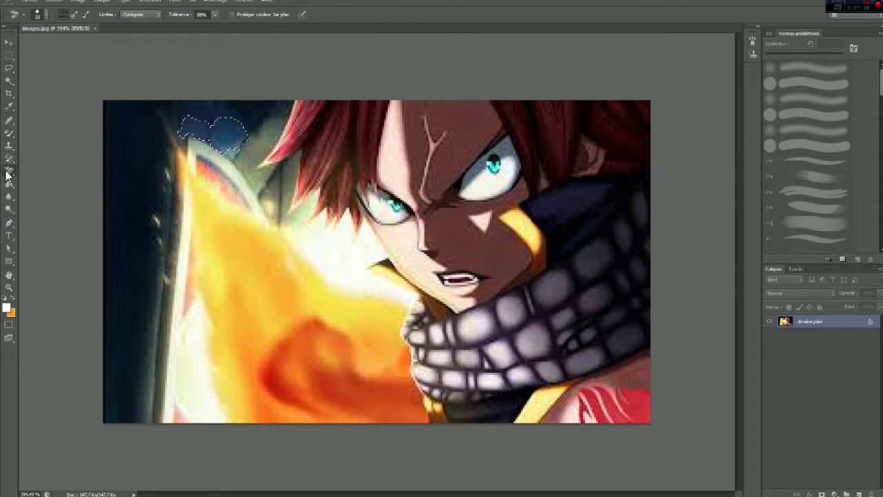
pyautogui.rightClick(8, 177)
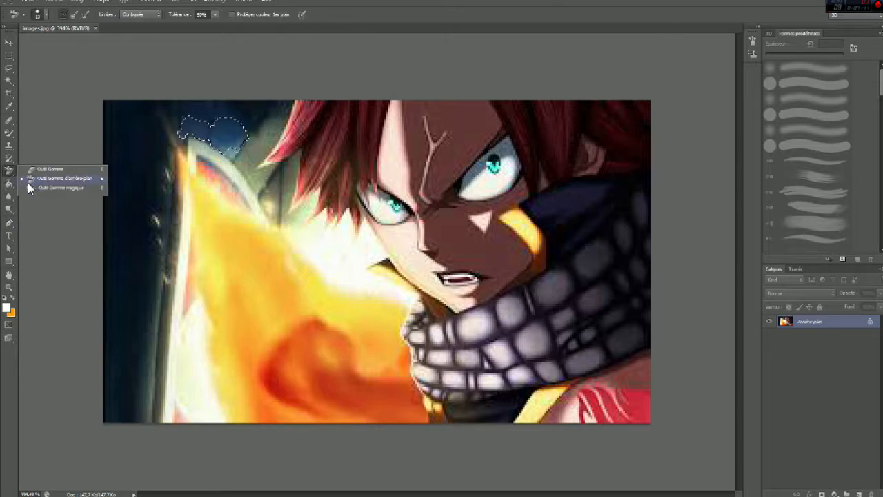
pyautogui.click(28, 181)
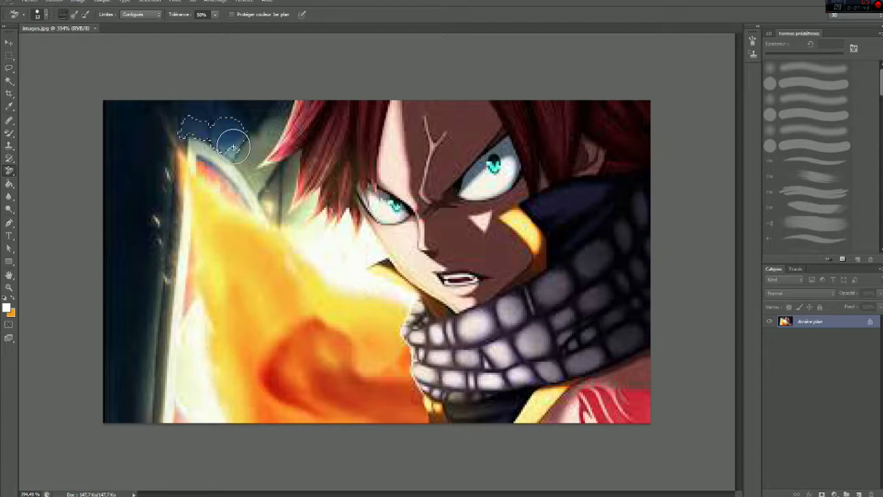
pyautogui.moveTo(218, 138)
pyautogui.mouseDown()
pyautogui.moveTo(232, 142)
pyautogui.moveTo(232, 134)
pyautogui.moveTo(228, 144)
pyautogui.mouseUp()
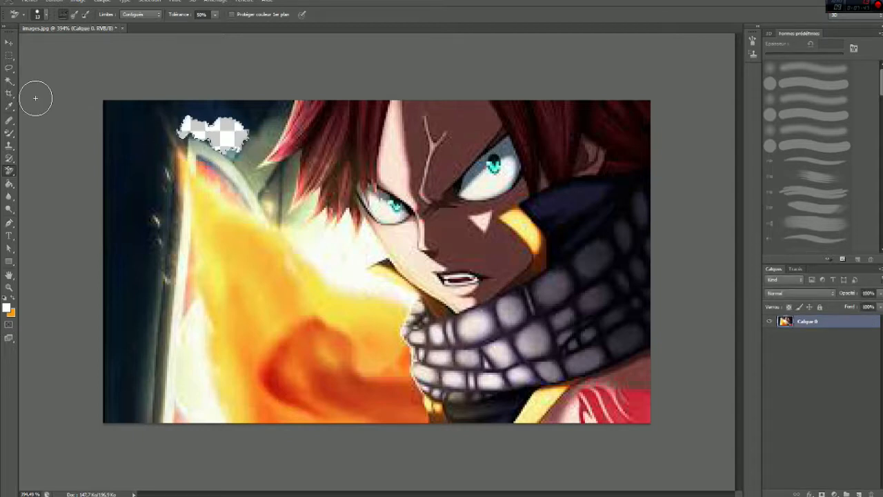
# Remove the dark background around the flame and the grey-green areas beside the character's hair using Magic Wand selections
pyautogui.click(8, 82)
pyautogui.click(138, 138)
pyautogui.press('Delete')
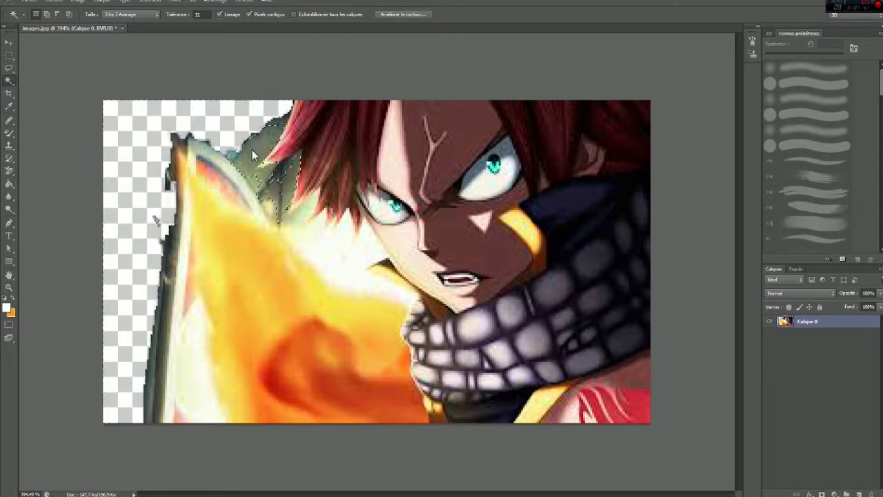
pyautogui.click(287, 123)
pyautogui.press('Delete')
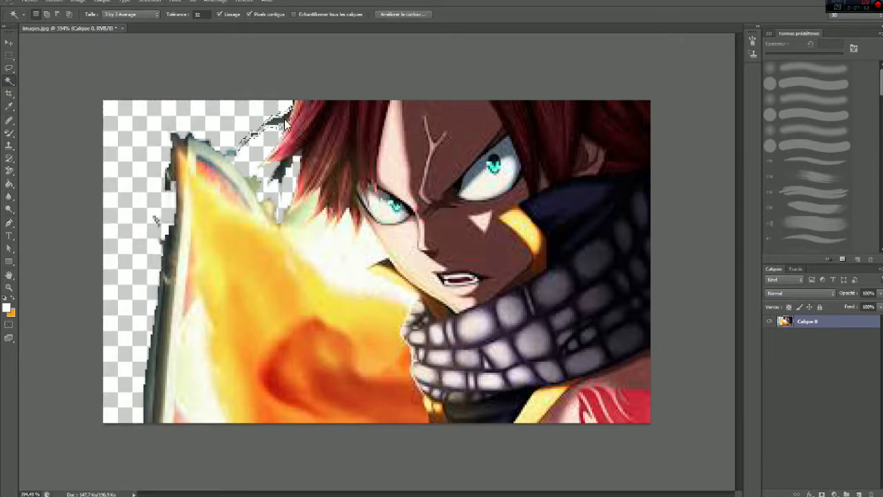
pyautogui.click(280, 185)
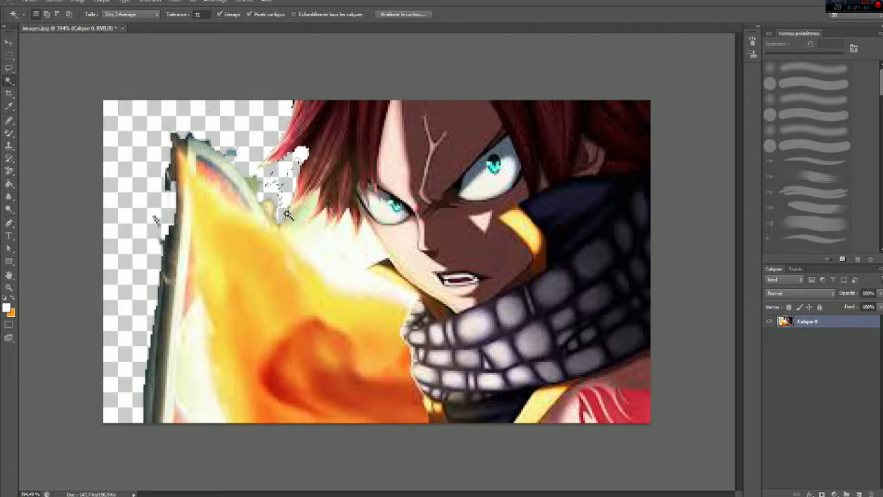
# Delete the dark strip along the flame's outer edge and the pale background between the flame and the character's face
pyautogui.click(162, 259)
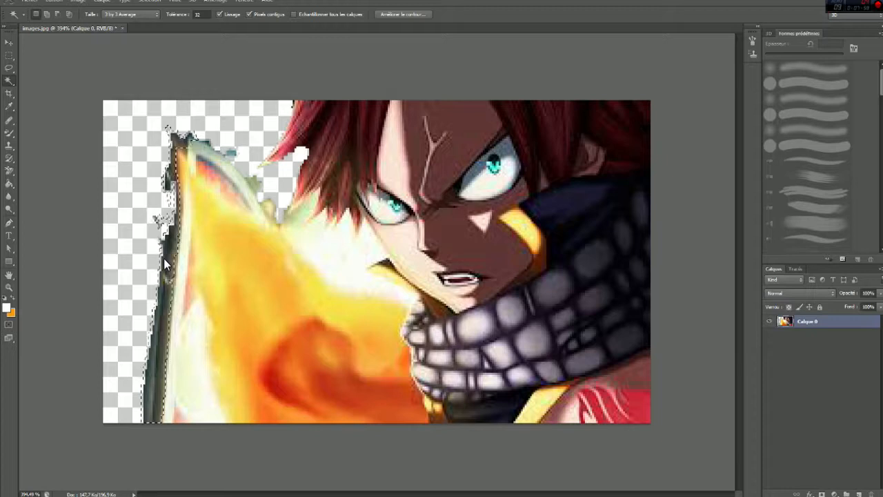
pyautogui.press('Delete')
pyautogui.click(293, 214)
pyautogui.press('Delete')
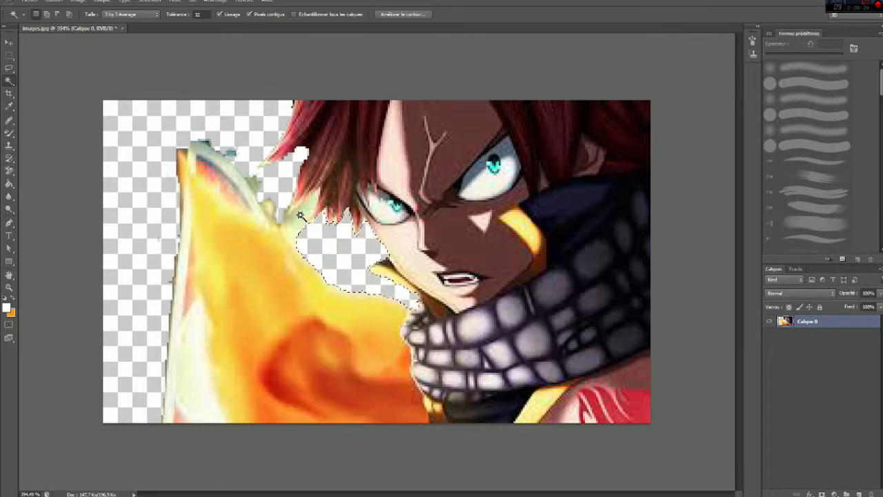
pyautogui.click(252, 176)
pyautogui.press('Delete')
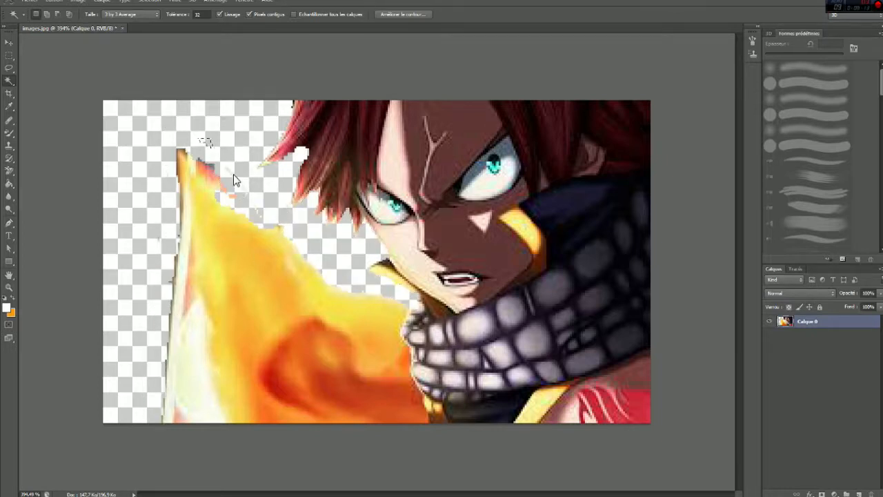
# Delete the leftover fringe along the flame's outer edge and around its tip, and clear the selection
pyautogui.click(158, 299)
pyautogui.press('Delete')
pyautogui.click(181, 172)
pyautogui.press('Delete')
pyautogui.click(213, 165)
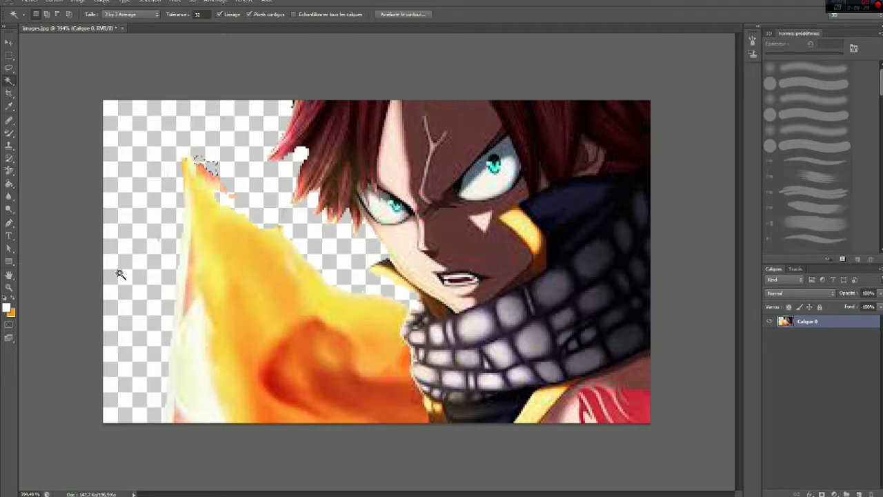
pyautogui.press('Delete')
pyautogui.click(80, 100)
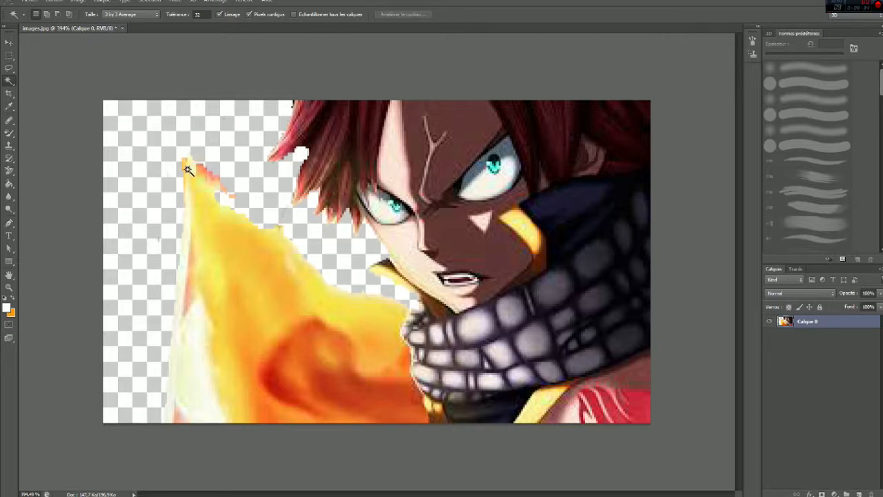
# Save a copy of the cutout to the desktop as a PNG named images
pyautogui.click(7, 288)
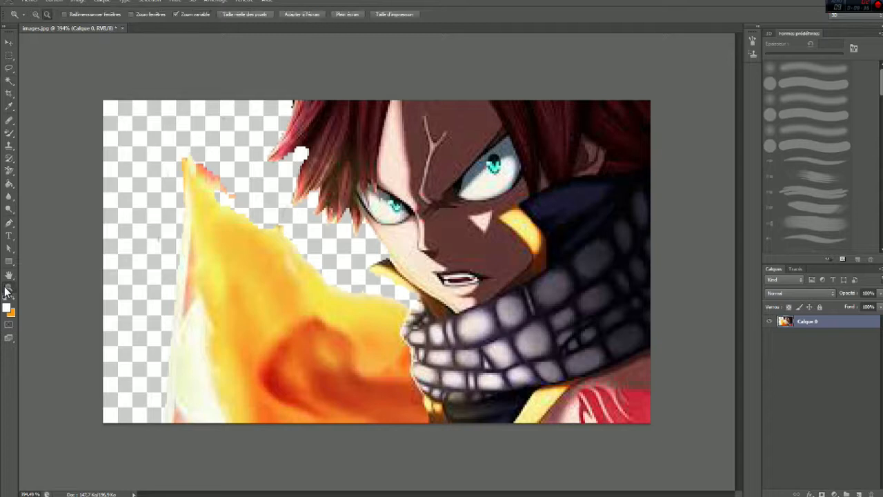
pyautogui.moveTo(152, 278); pyautogui.dragTo(118, 288)
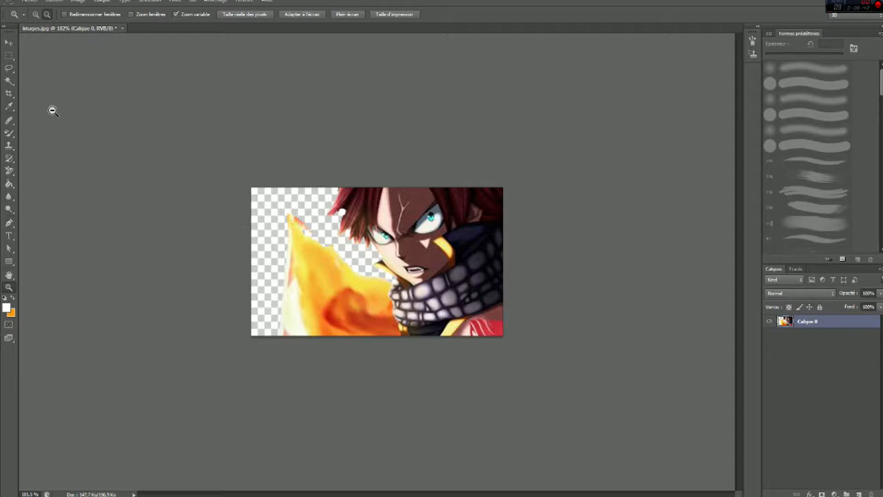
pyautogui.click(26, 3)
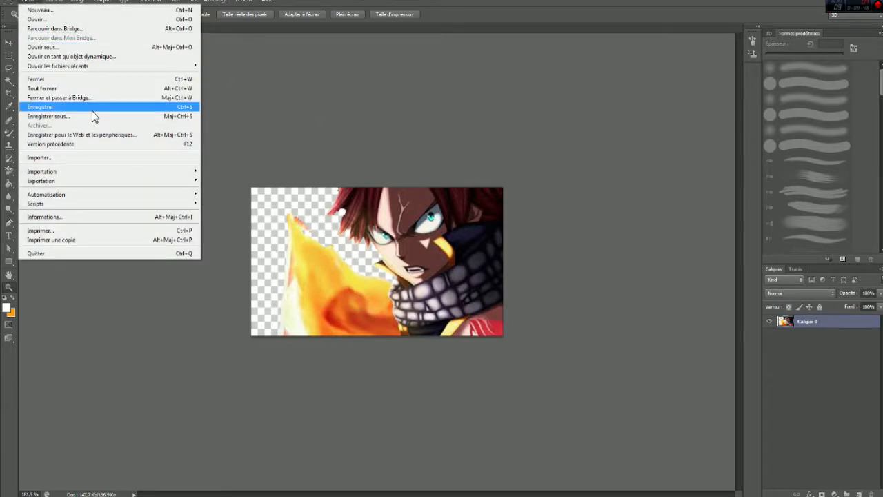
pyautogui.click(54, 115)
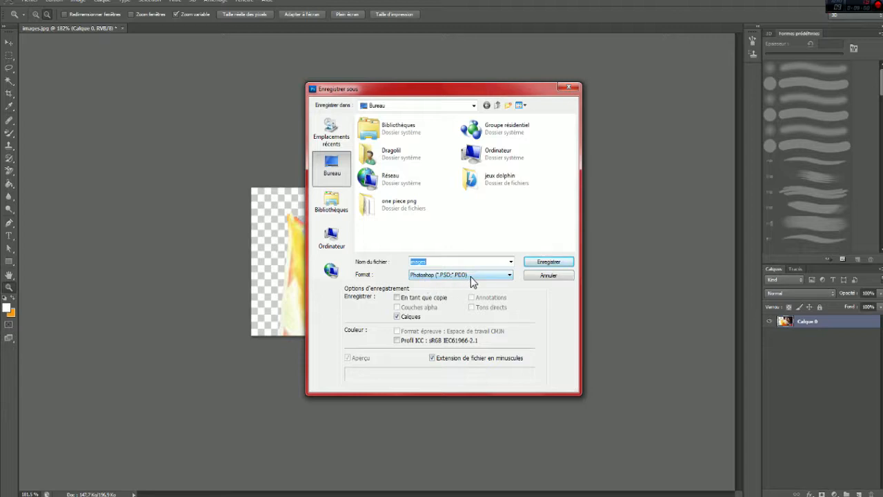
pyautogui.click(455, 275)
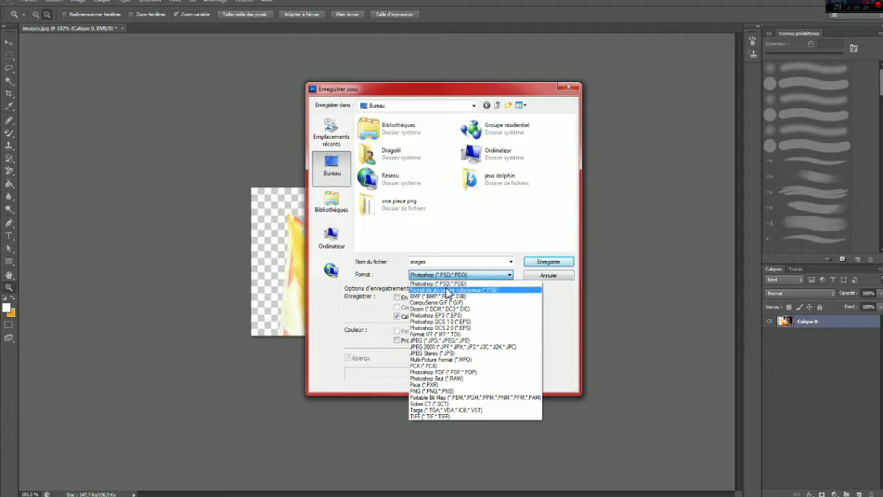
pyautogui.click(450, 391)
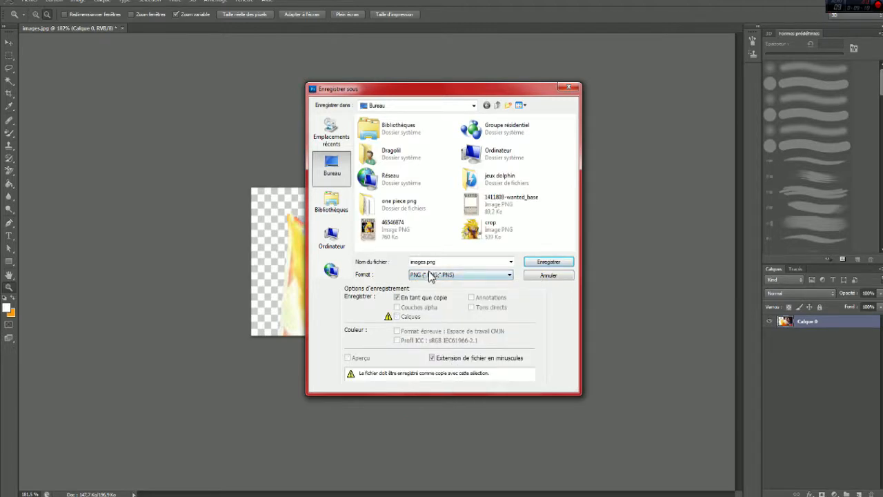
pyautogui.click(552, 263)
pyautogui.click(480, 156)
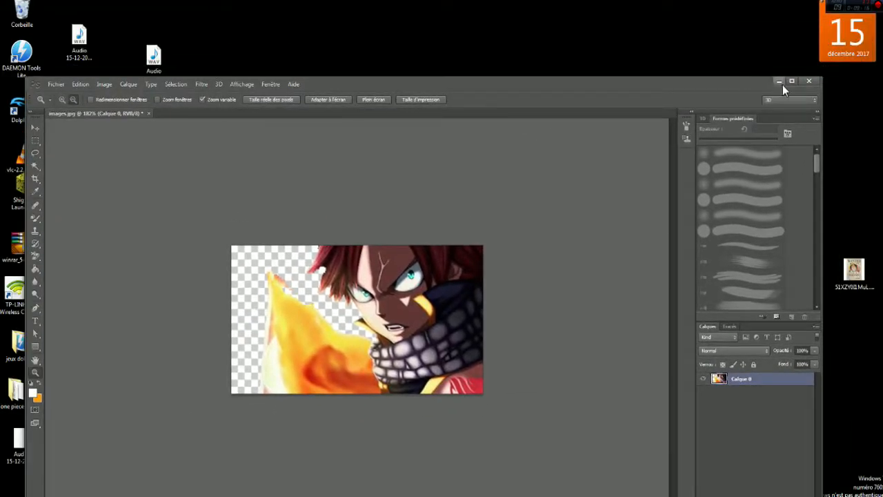
# Minimize Photoshop, move the exported images PNG beside the other pictures on the desktop, and check it in the photo viewer
pyautogui.click(780, 82)
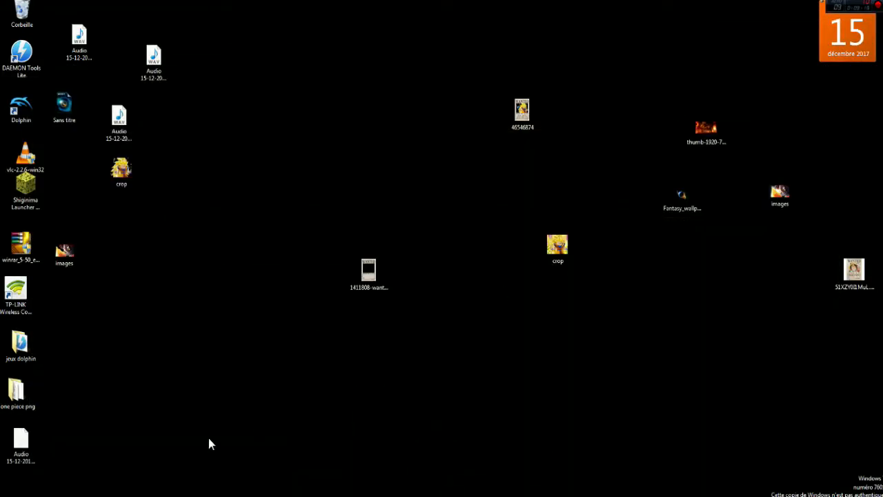
pyautogui.moveTo(64, 251); pyautogui.dragTo(745, 358)
pyautogui.doubleClick(744, 358)
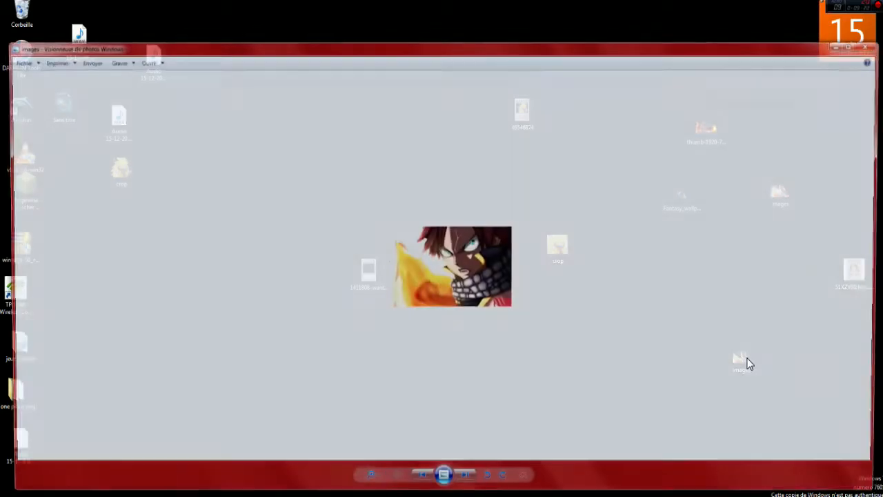
pyautogui.click(874, 44)
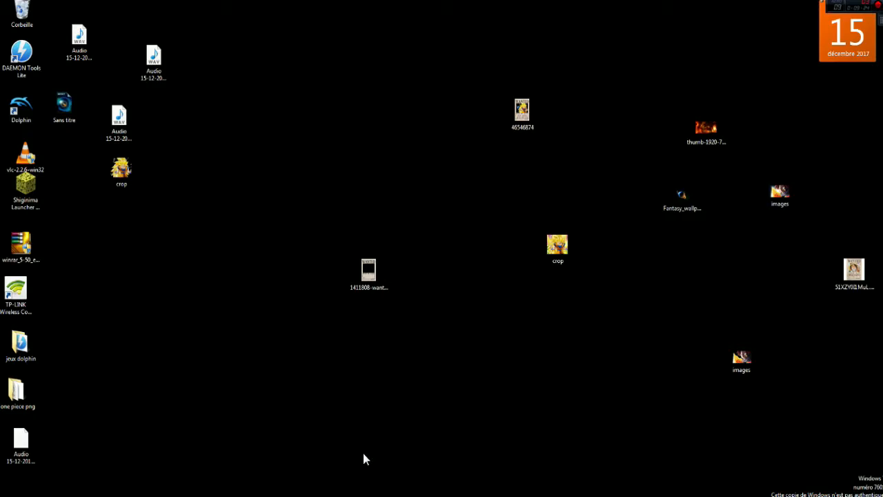
# Switch to Vegas Pro and add the images PNG cutout to the timeline's uppermost track, starting at 00:00:00,00
pyautogui.moveTo(249, 495)
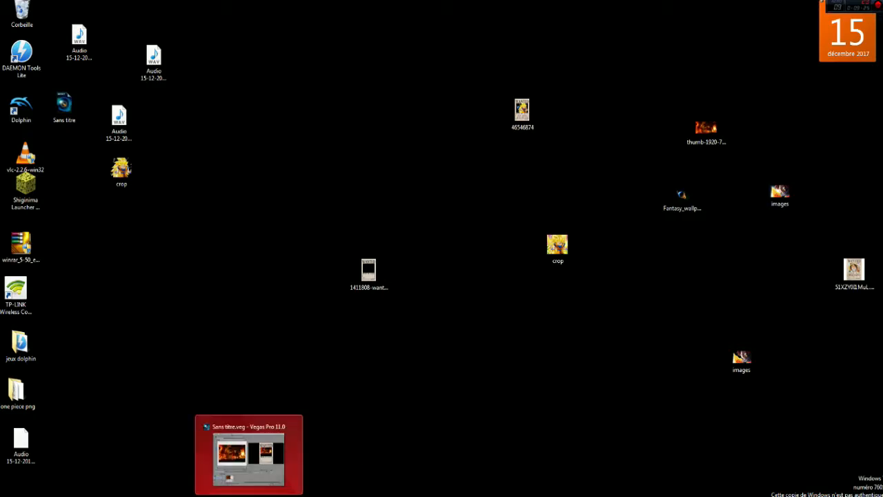
pyautogui.click(249, 496)
pyautogui.moveTo(545, 33); pyautogui.dragTo(385, 16)
pyautogui.moveTo(756, 356); pyautogui.dragTo(487, 371)
pyautogui.moveTo(172, 369); pyautogui.dragTo(170, 369)
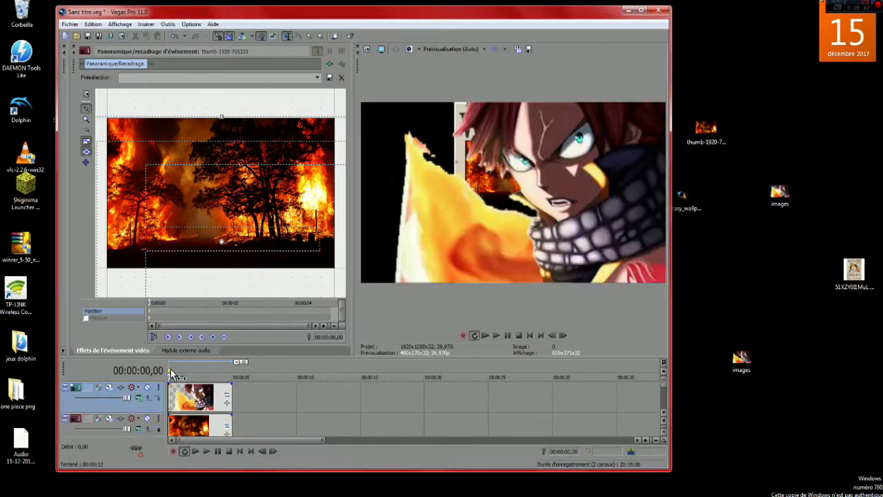
# Shrink the character cutout with the event's Pan/Crop and position it inside the poster's picture frame
pyautogui.click(227, 399)
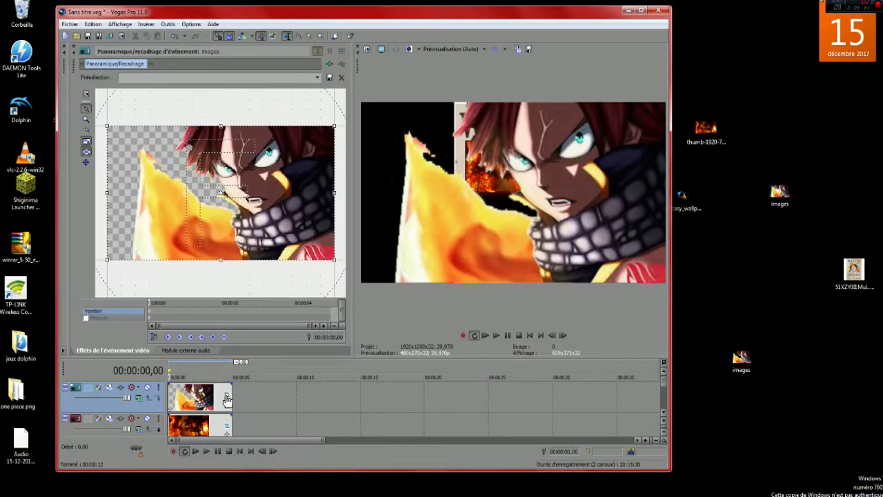
pyautogui.moveTo(229, 326); pyautogui.dragTo(237, 388)
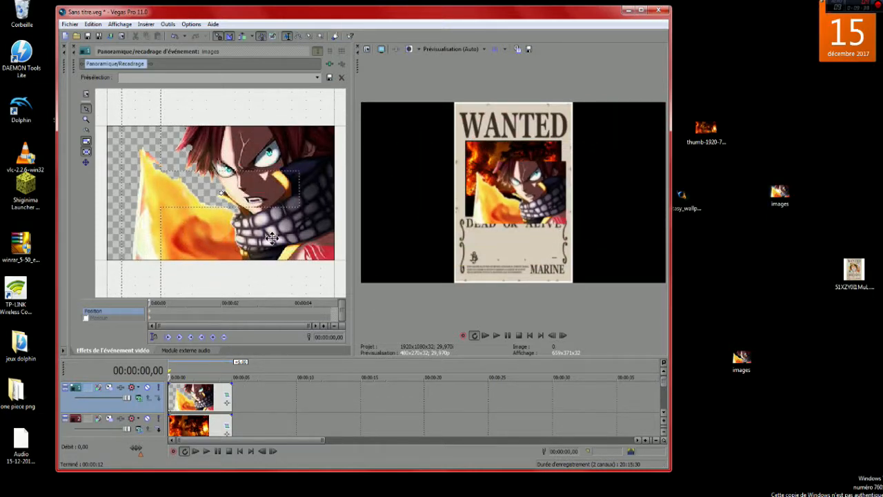
pyautogui.moveTo(269, 237); pyautogui.dragTo(281, 258)
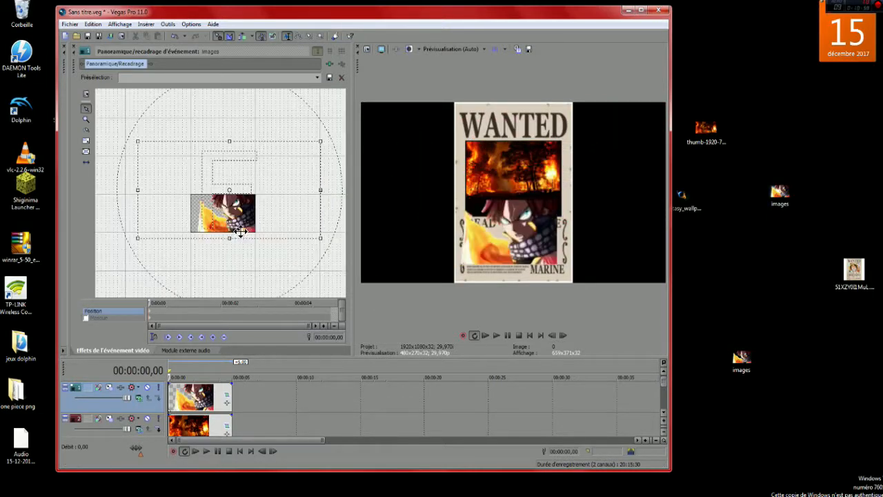
pyautogui.moveTo(233, 234); pyautogui.dragTo(233, 273)
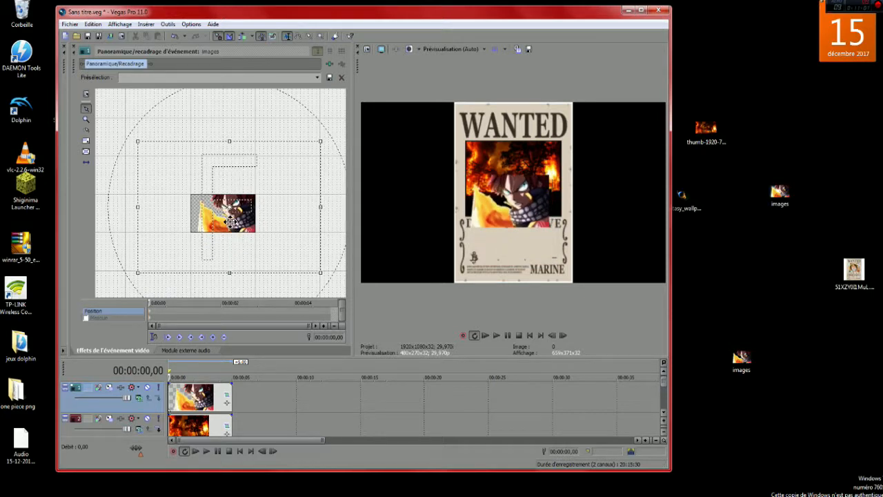
pyautogui.moveTo(230, 220); pyautogui.dragTo(223, 239)
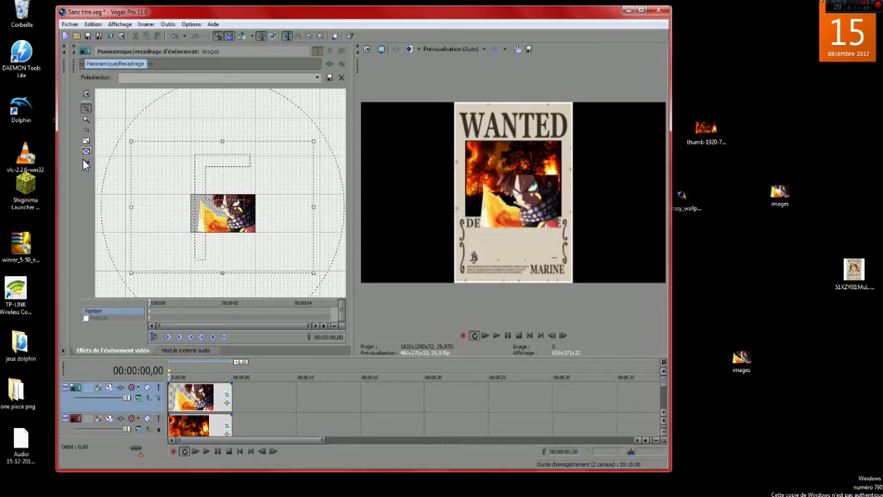
pyautogui.moveTo(183, 201); pyautogui.dragTo(192, 221)
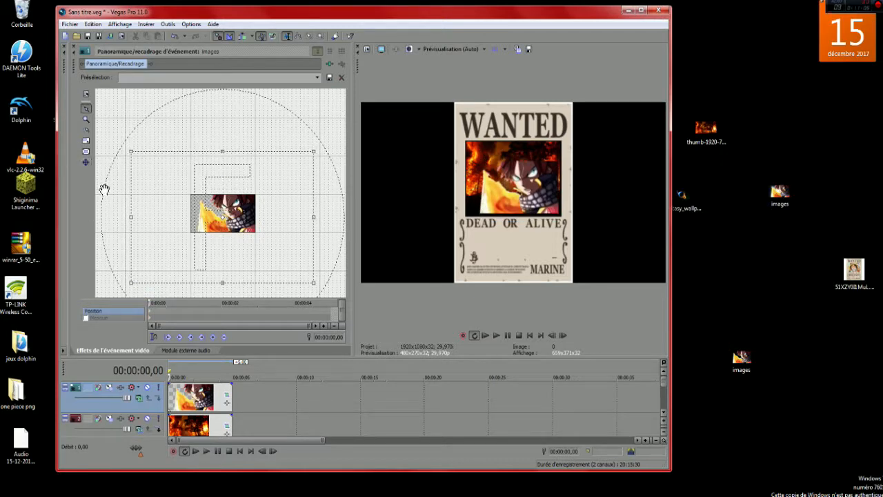
pyautogui.moveTo(205, 204)
pyautogui.mouseDown()
pyautogui.moveTo(198, 200)
pyautogui.moveTo(205, 203)
pyautogui.mouseUp()
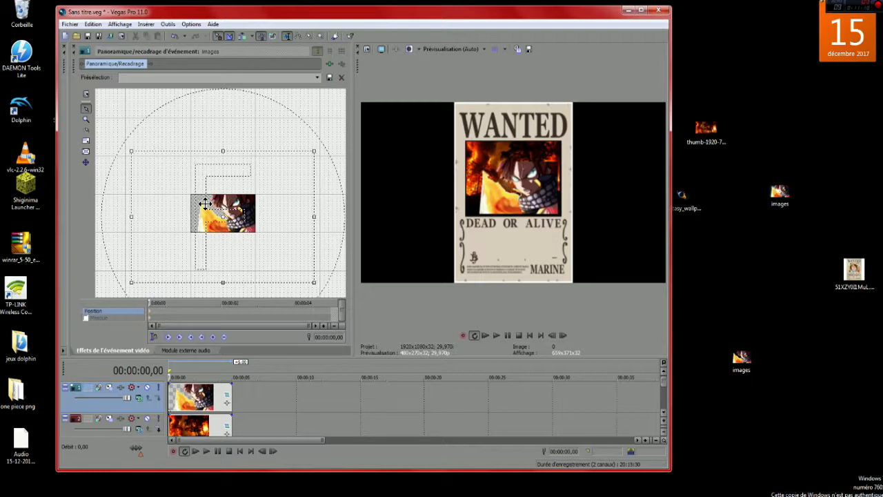
pyautogui.moveTo(205, 203); pyautogui.dragTo(204, 202)
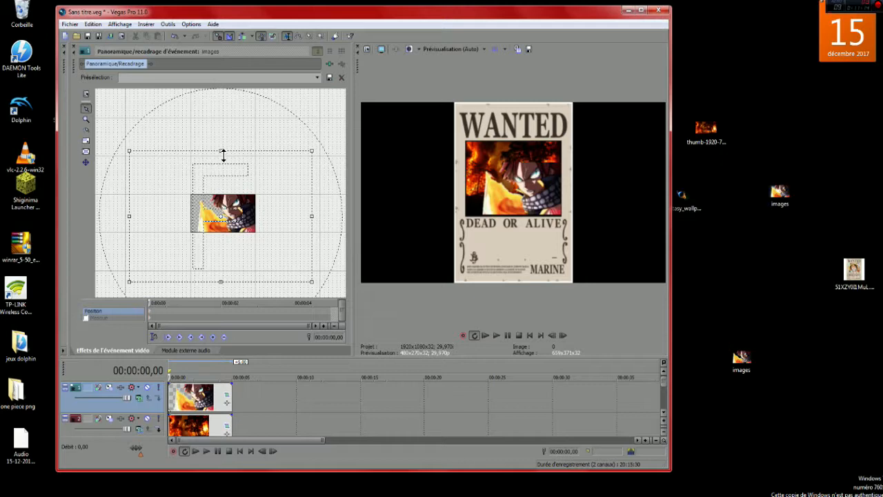
# Reshape the cutout's crop area so the character fills the poster's picture frame
pyautogui.moveTo(221, 151); pyautogui.dragTo(227, 161)
pyautogui.moveTo(231, 199); pyautogui.dragTo(234, 191)
pyautogui.moveTo(323, 225); pyautogui.dragTo(287, 223)
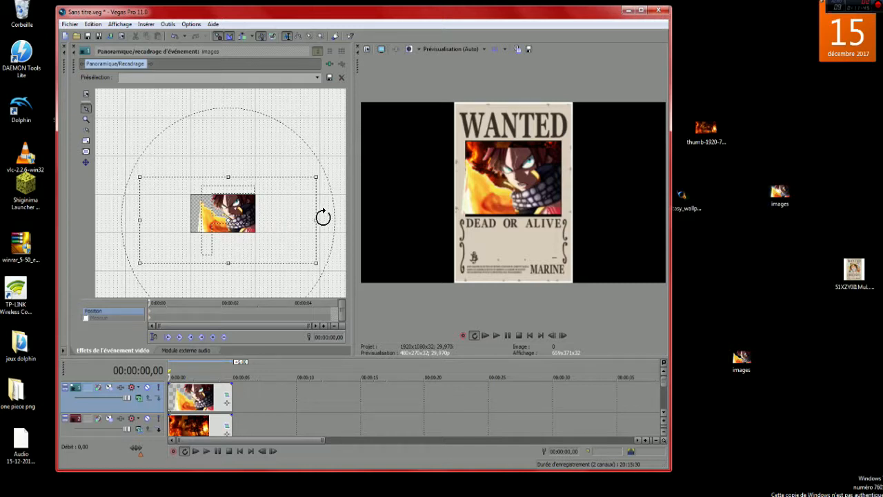
pyautogui.moveTo(318, 222); pyautogui.dragTo(268, 228)
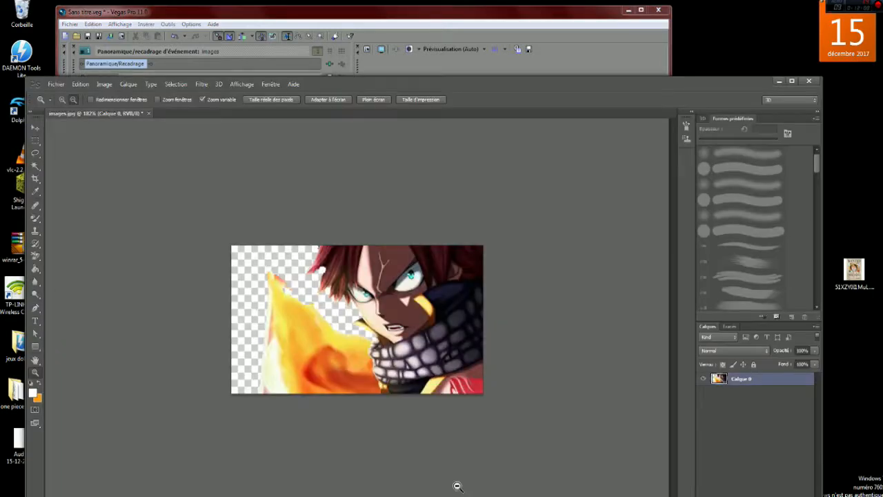
# Switch to Photoshop and delete the cutout's leftmost strip, including the flame's tip and pale outer edge, using a rectangular selection
pyautogui.moveTo(438, 87); pyautogui.dragTo(463, 24)
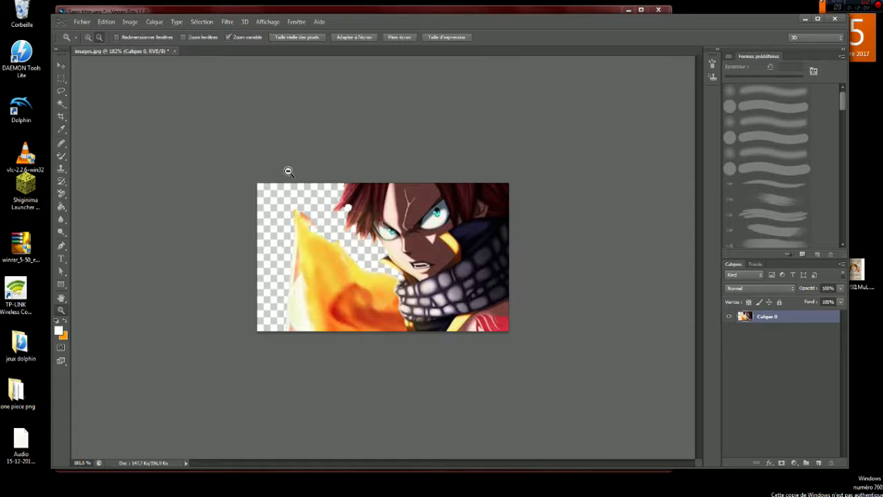
pyautogui.click(60, 80)
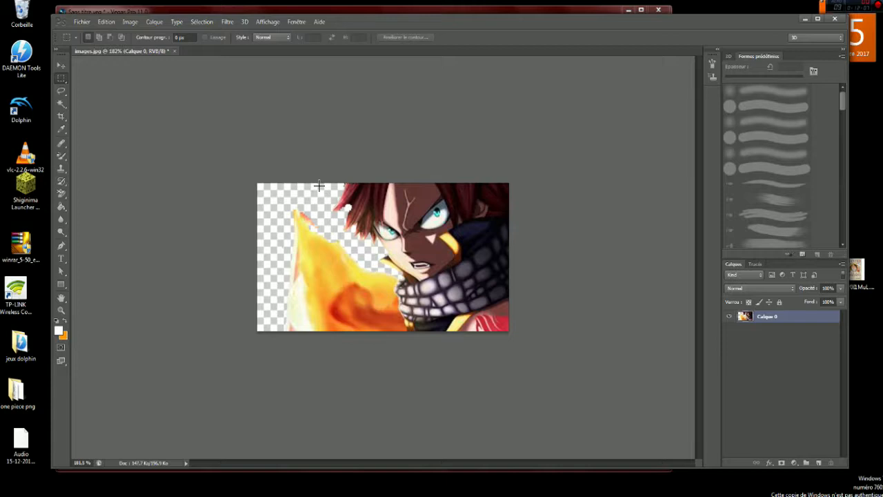
pyautogui.moveTo(315, 185); pyautogui.dragTo(262, 351)
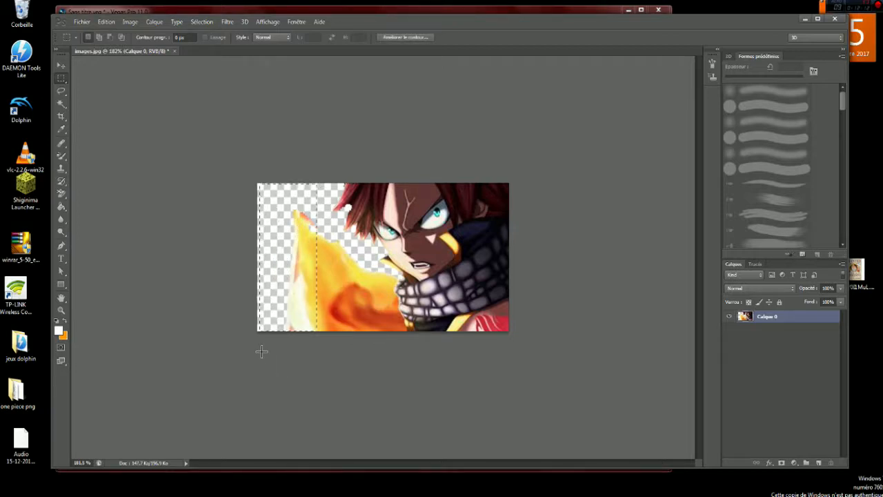
pyautogui.press('Delete')
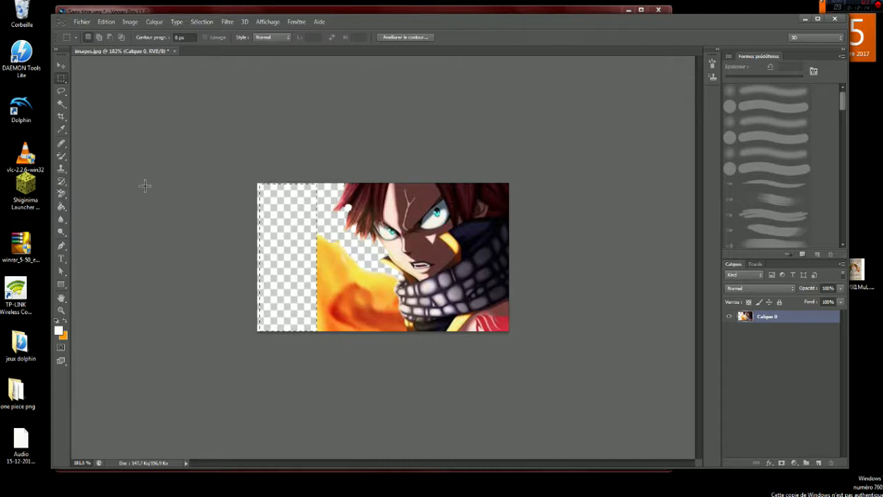
pyautogui.click(83, 22)
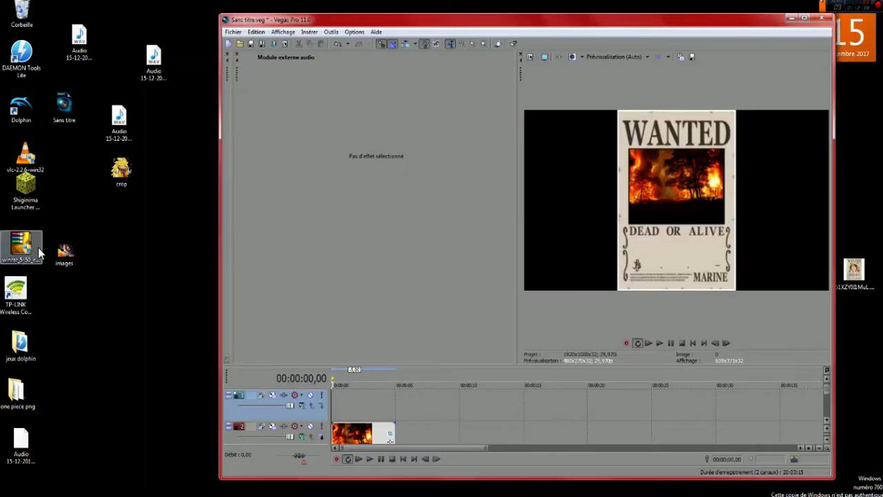
# Switch to Vegas Pro and add the trimmed images PNG to the uppermost track, starting at 00:00:00,00
pyautogui.moveTo(64, 250); pyautogui.dragTo(333, 402)
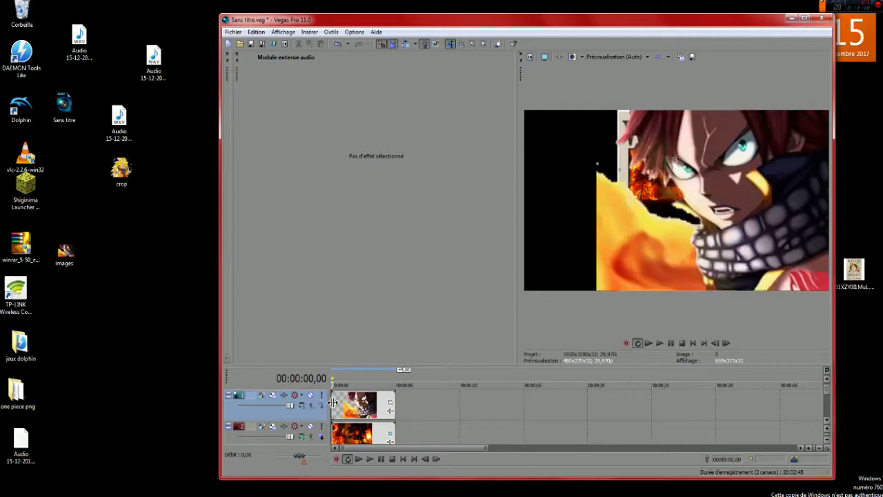
pyautogui.click(394, 407)
pyautogui.click(384, 407)
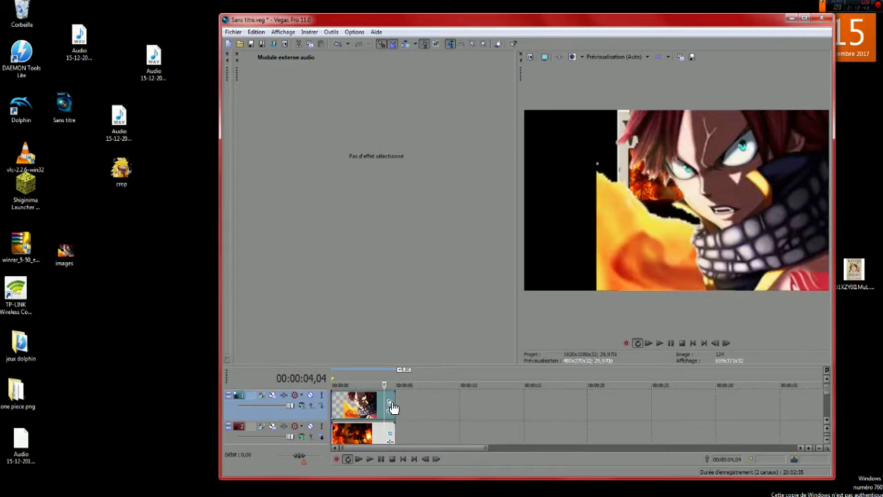
# Scale down the trimmed cutout with the event's Pan/Crop and place it over the poster's burning-forest picture
pyautogui.click(390, 402)
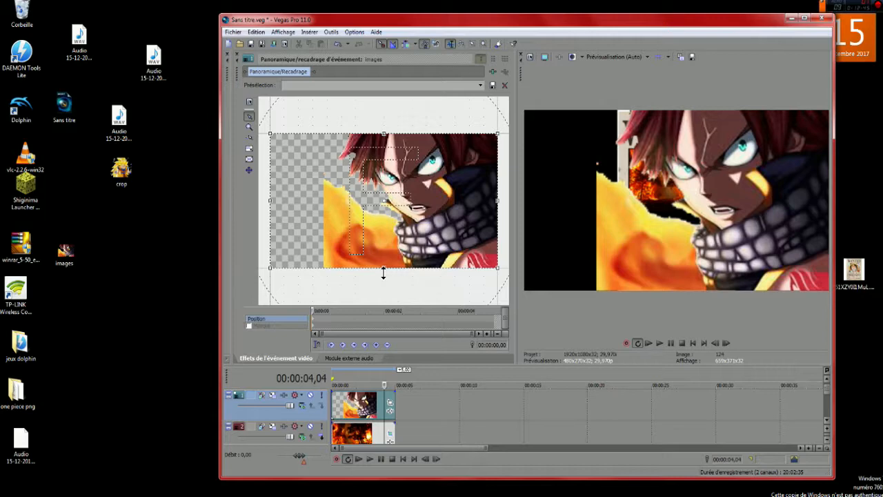
pyautogui.moveTo(382, 272); pyautogui.dragTo(393, 299)
pyautogui.moveTo(429, 430); pyautogui.dragTo(429, 443)
pyautogui.moveTo(437, 260); pyautogui.dragTo(460, 200)
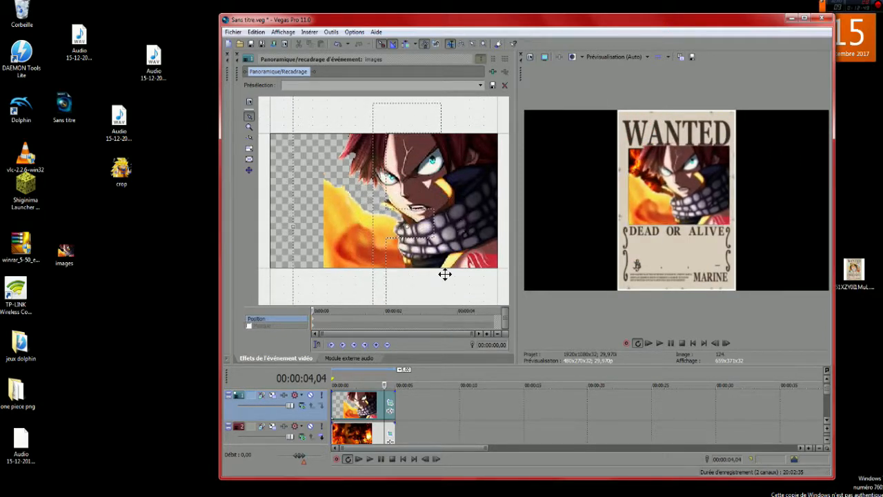
# Fine-tune the crop area's height and position so the cutout stays within the edges of the poster's picture frame
pyautogui.scroll(-6, 398, 266)
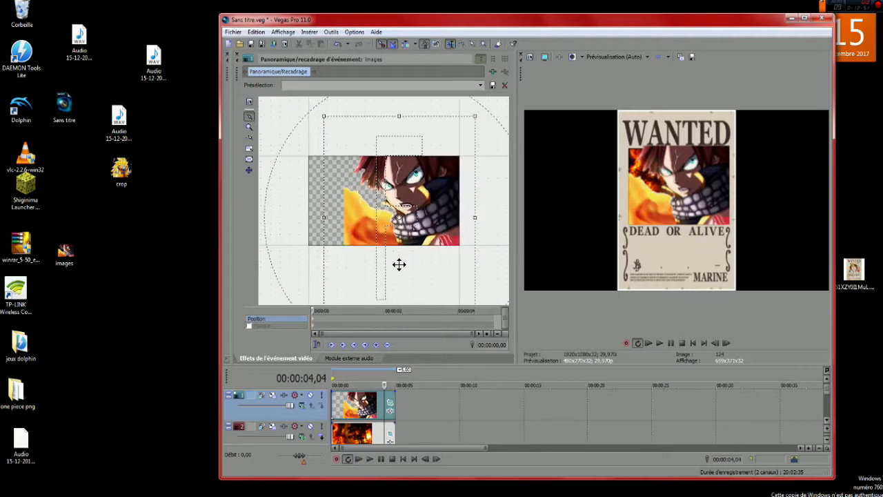
pyautogui.moveTo(394, 292); pyautogui.dragTo(397, 298)
pyautogui.moveTo(414, 260); pyautogui.dragTo(417, 257)
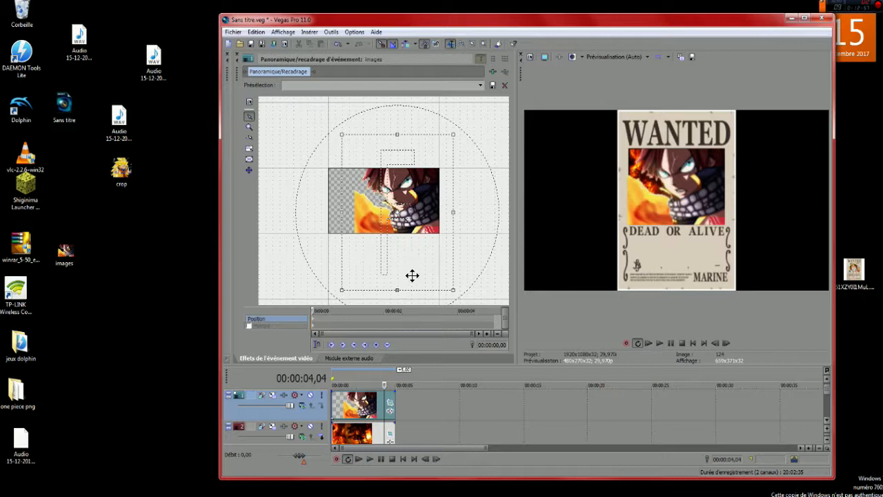
pyautogui.moveTo(398, 294); pyautogui.dragTo(399, 295)
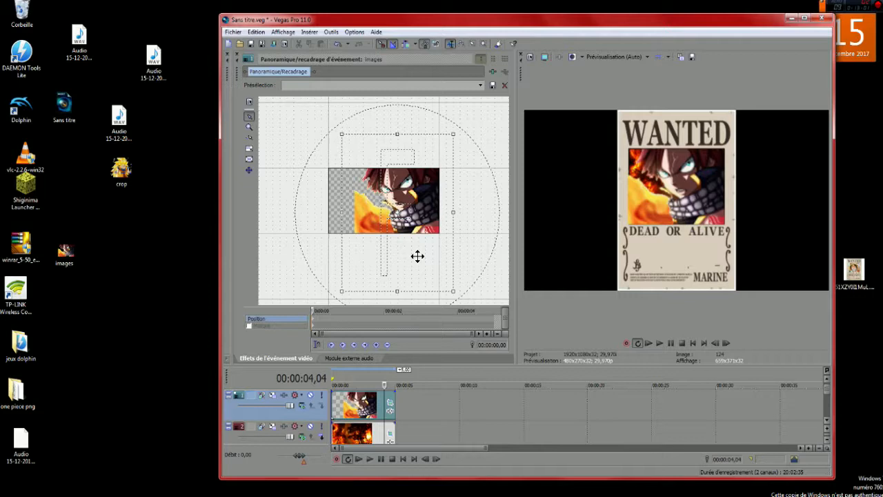
# Enlarge the preview in a maximized window and add a default Titres & Texte Sony title reading NATSU on a new uppermost track
pyautogui.moveTo(520, 230); pyautogui.dragTo(264, 274)
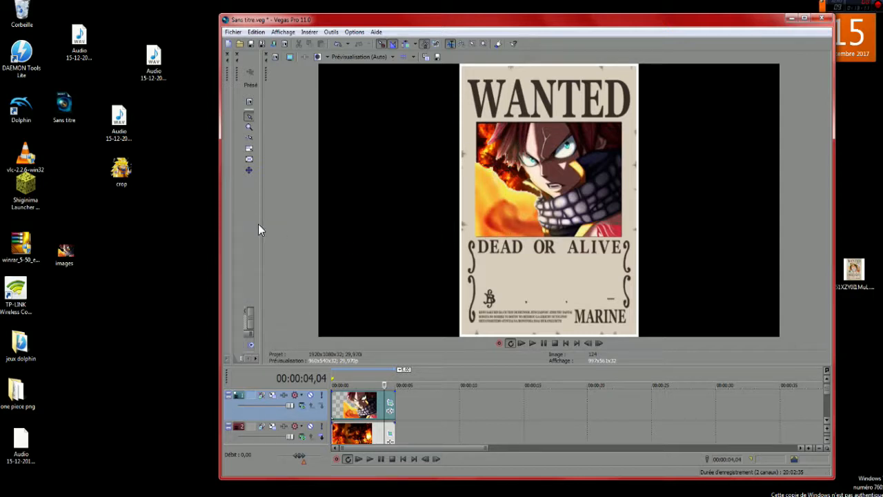
pyautogui.doubleClick(400, 22)
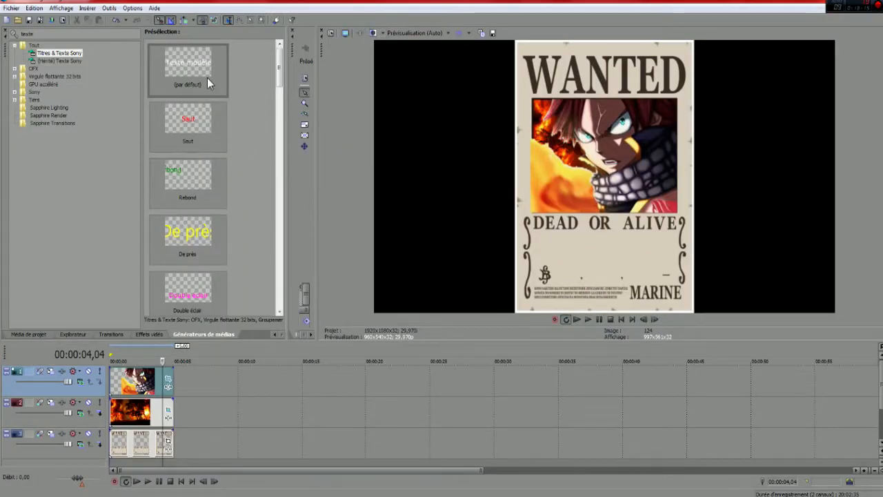
pyautogui.moveTo(186, 60); pyautogui.dragTo(115, 350)
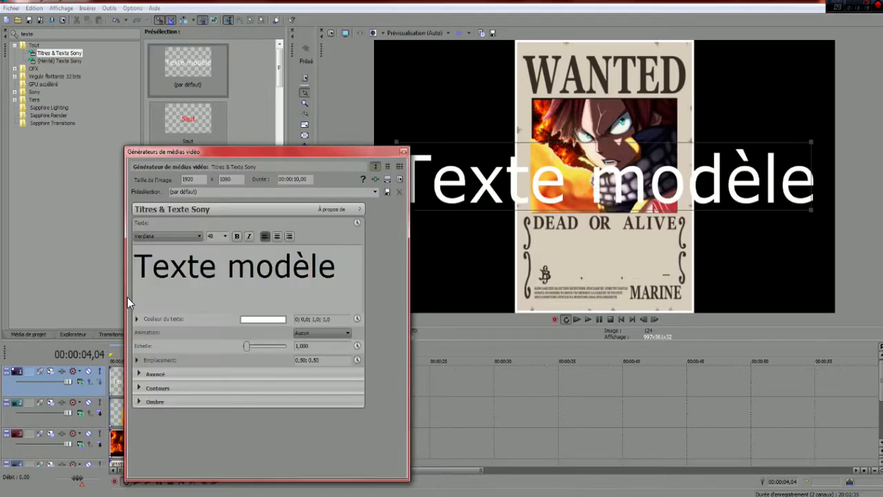
pyautogui.moveTo(338, 273); pyautogui.dragTo(154, 291)
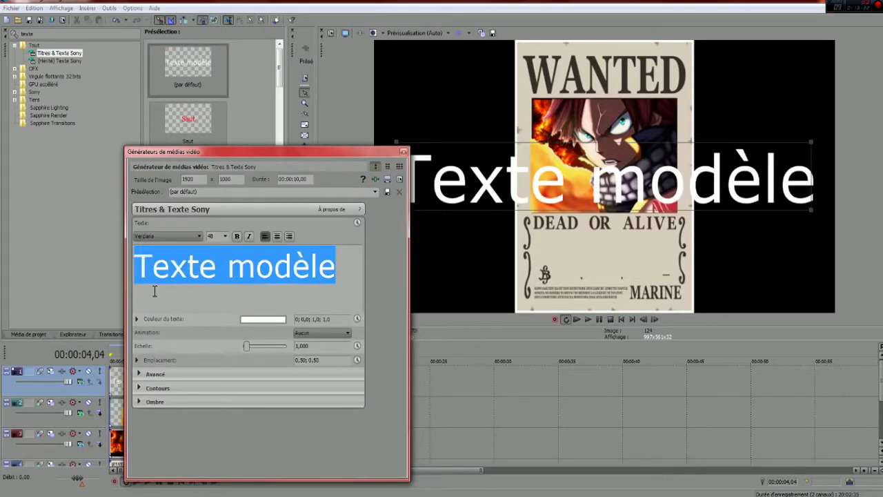
pyautogui.press('Delete')
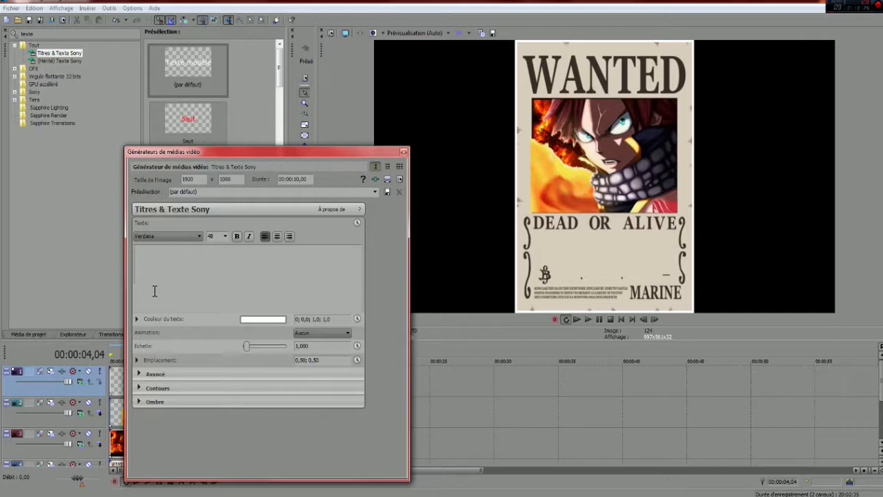
pyautogui.write('NATSU')
# Scale the NATSU title to about 0,539 and place it under DEAD OR ALIVE at about 0,50; 0,24
pyautogui.moveTo(556, 178); pyautogui.dragTo(556, 245)
pyautogui.scroll(3, 556, 245)
pyautogui.scroll(-6, 589, 257)
pyautogui.scroll(-3, 591, 253)
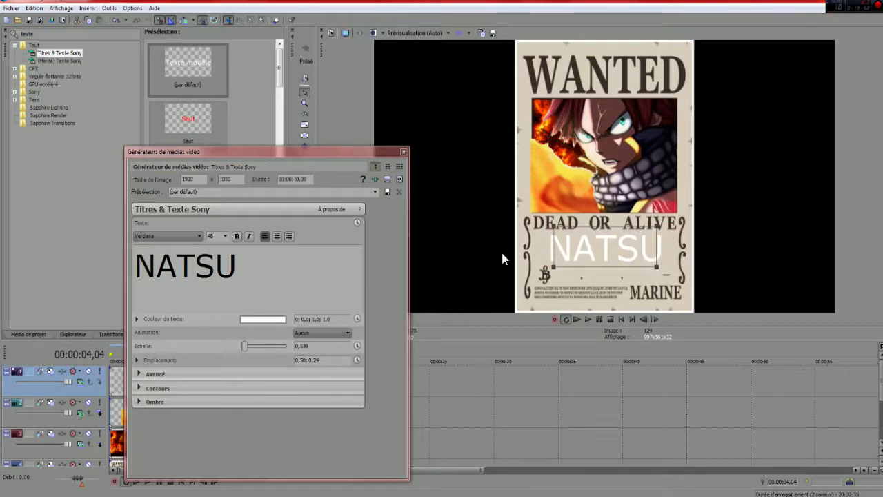
# Sample the dark brown of the WANTED lettering as the NATSU title's text colour and close the media generator
pyautogui.click(258, 319)
pyautogui.click(269, 333)
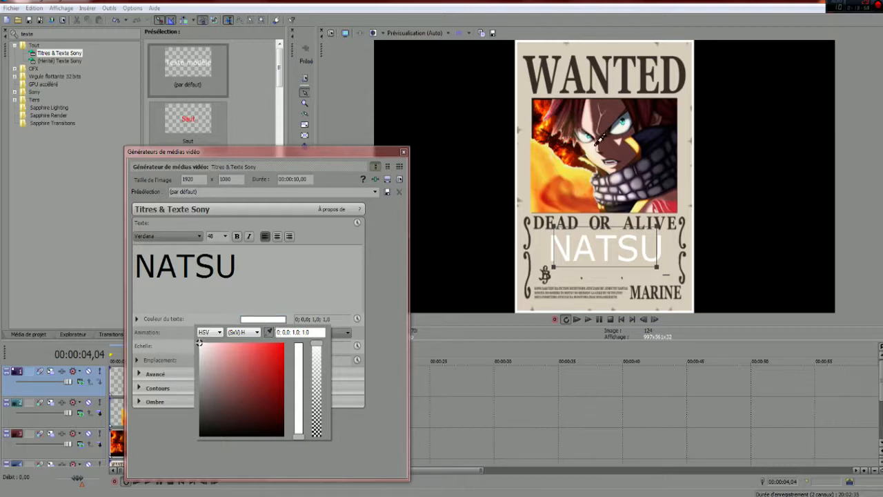
pyautogui.click(552, 84)
pyautogui.click(294, 271)
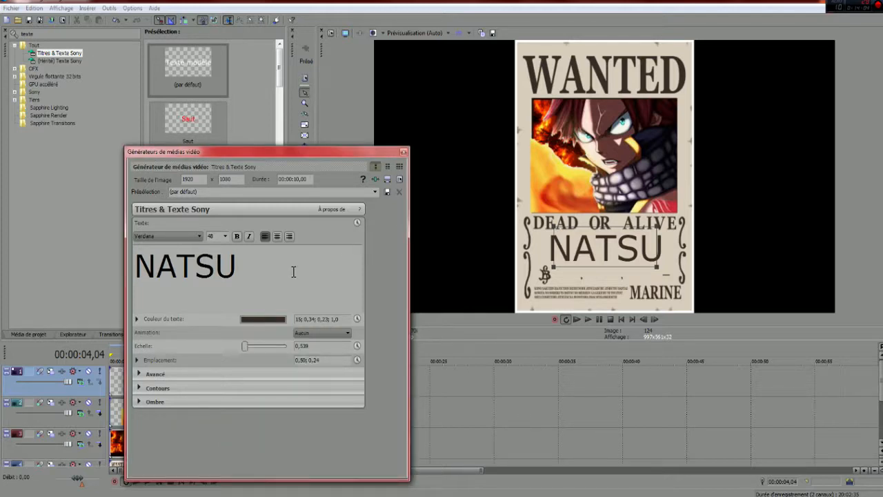
pyautogui.click(404, 152)
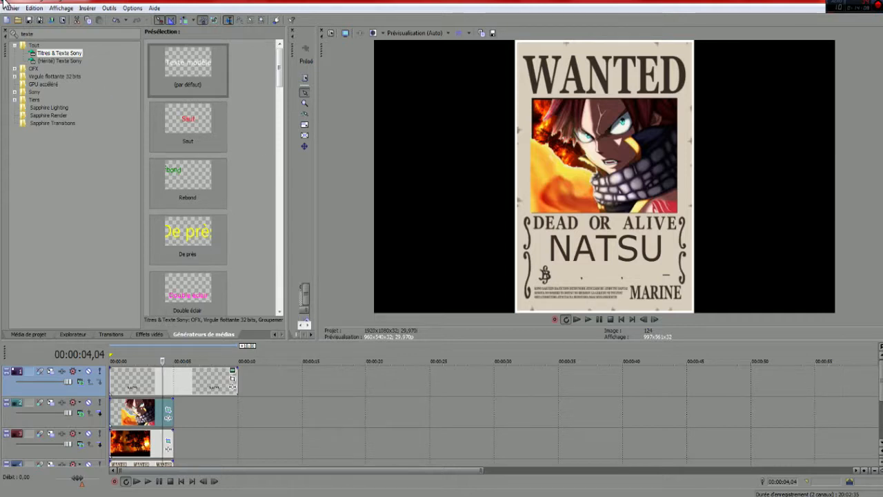
# Add a second default title on a new uppermost track, scaled to about 0,292 and placed beside the poster's currency symbol
pyautogui.moveTo(200, 66); pyautogui.dragTo(121, 366)
pyautogui.moveTo(814, 145); pyautogui.dragTo(597, 272)
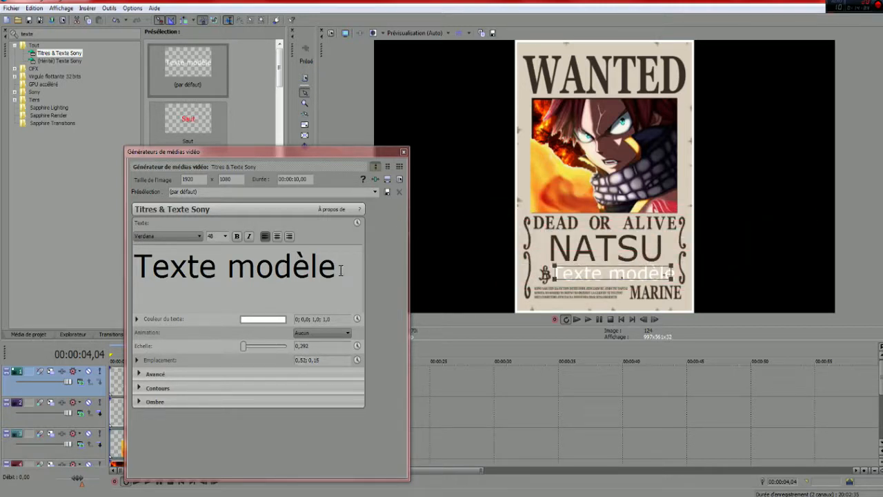
# Replace the second title's text with 220 000 000 and recolour it to the poster lettering's dark brown
pyautogui.tripleClick(144, 264)
pyautogui.press('Delete')
pyautogui.write('20')
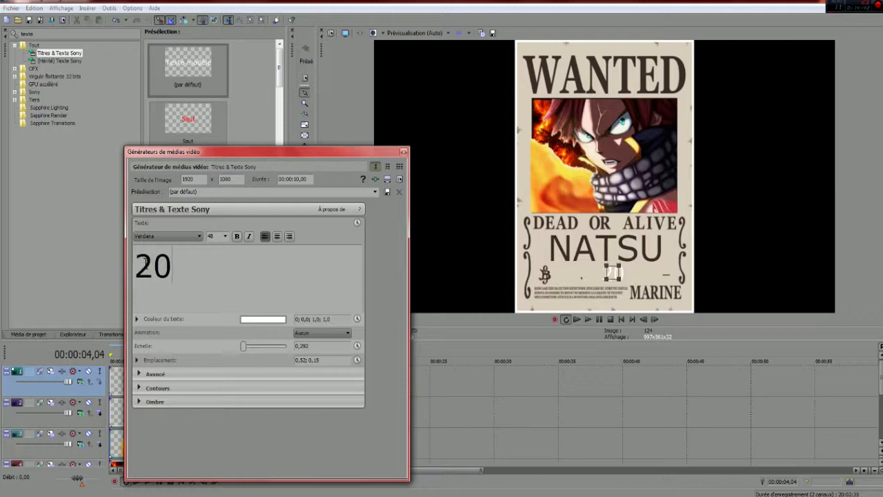
pyautogui.press('BackSpace')
pyautogui.write('20 000 000')
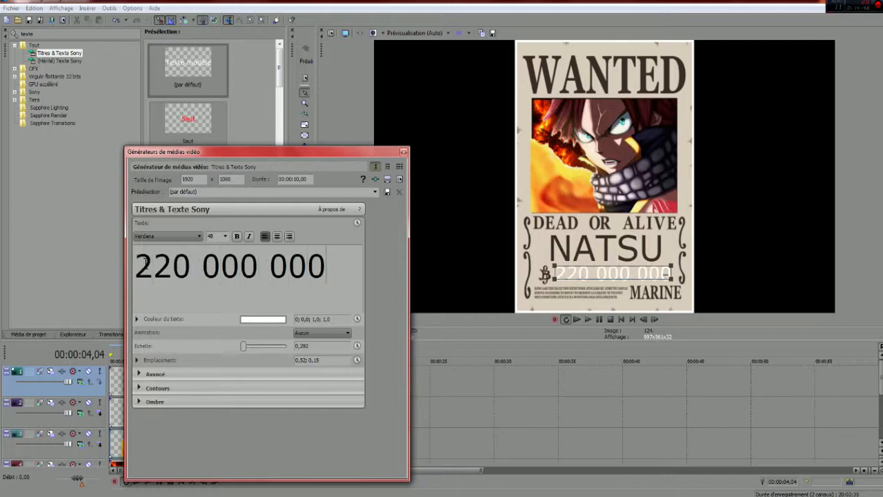
pyautogui.click(262, 318)
pyautogui.click(228, 414)
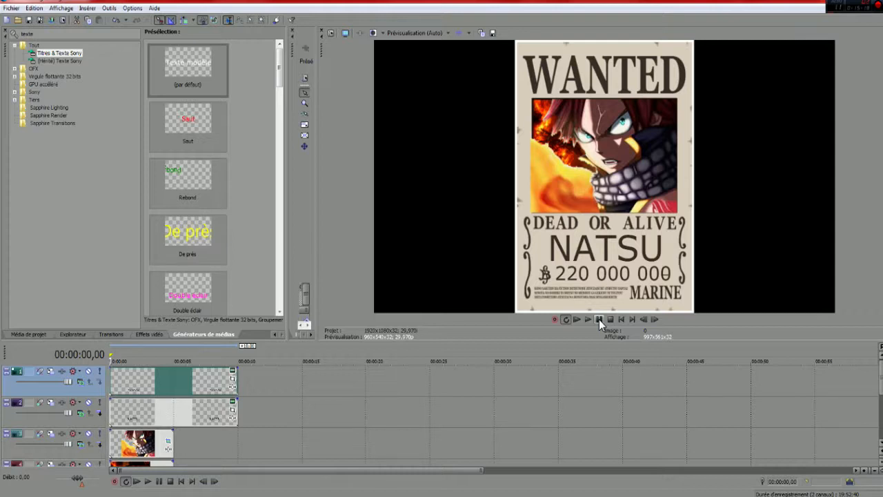
# Trim both title events to end with the poster image at 00:00:05,00 and mark the first five seconds as the render region
pyautogui.press('space')
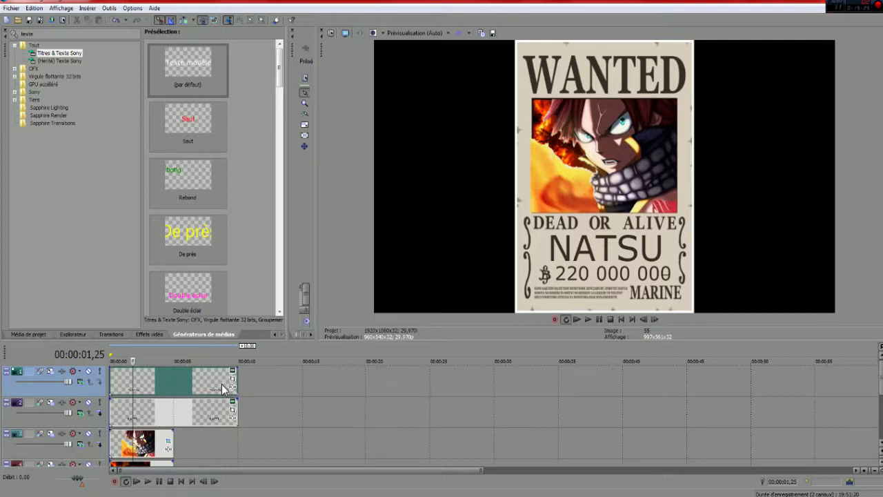
pyautogui.moveTo(238, 413); pyautogui.dragTo(172, 412)
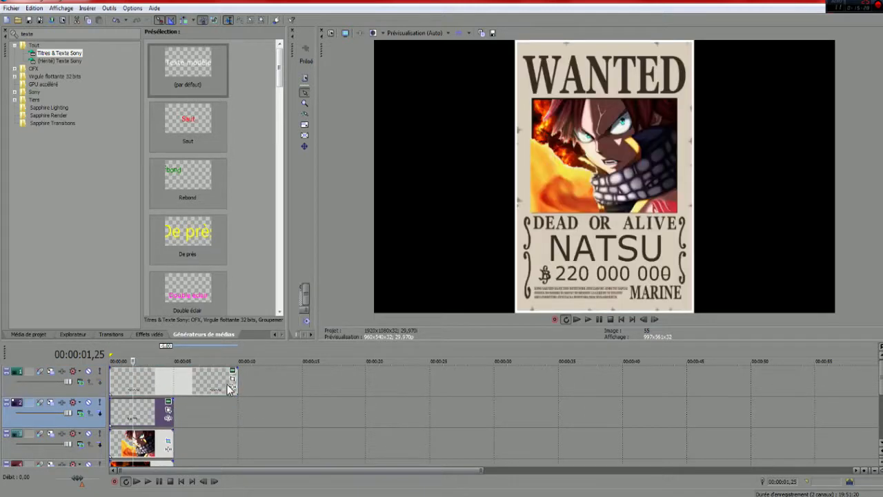
pyautogui.moveTo(235, 385); pyautogui.dragTo(173, 384)
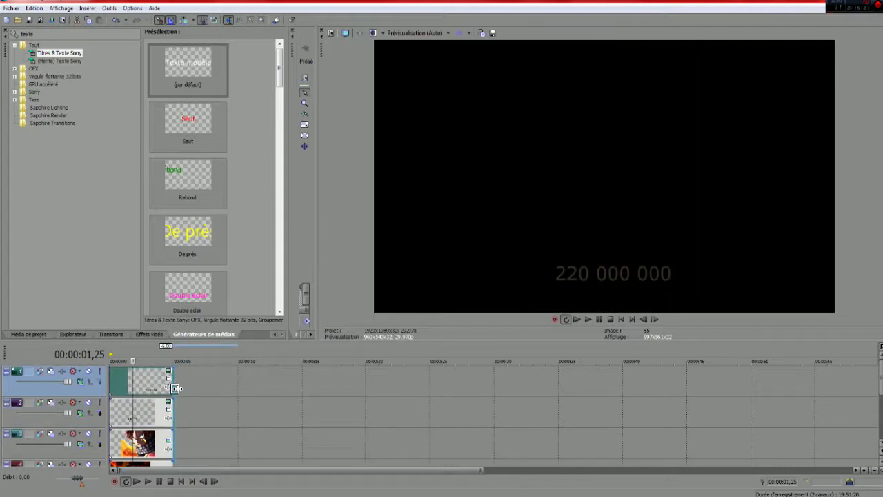
pyautogui.moveTo(111, 356); pyautogui.dragTo(173, 356)
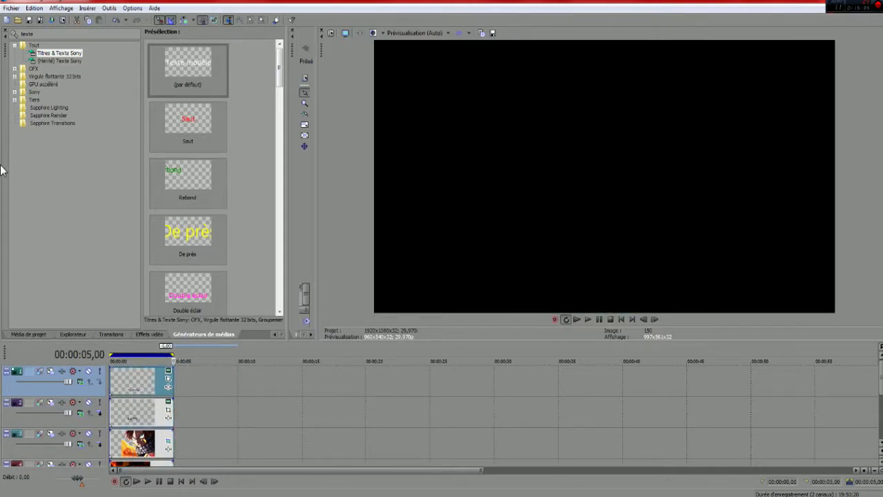
# Set up a render with the MainConcept AVC/AAC Internet HD 720p template and customize its video profile to Élevée
pyautogui.click(10, 8)
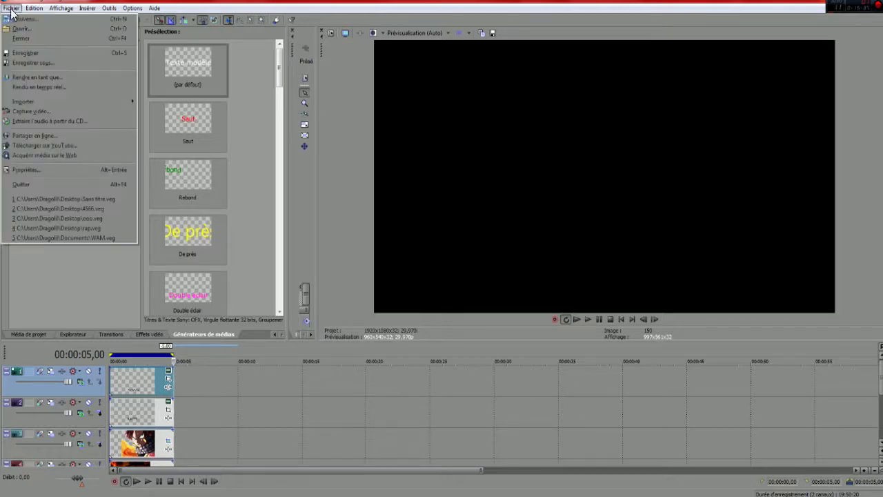
pyautogui.click(36, 78)
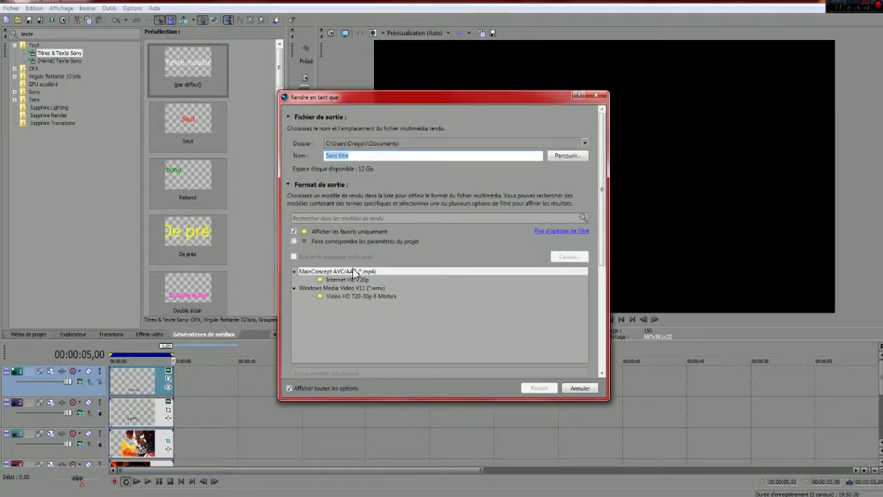
pyautogui.click(366, 280)
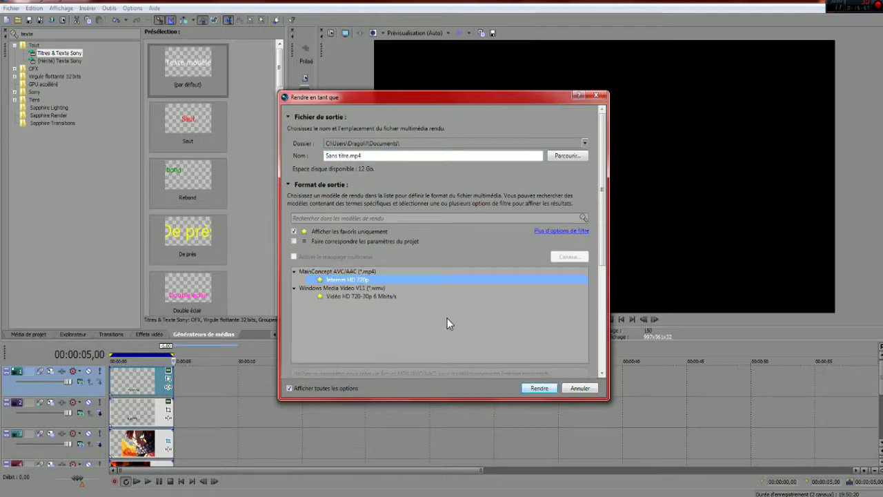
pyautogui.moveTo(599, 266); pyautogui.dragTo(534, 283)
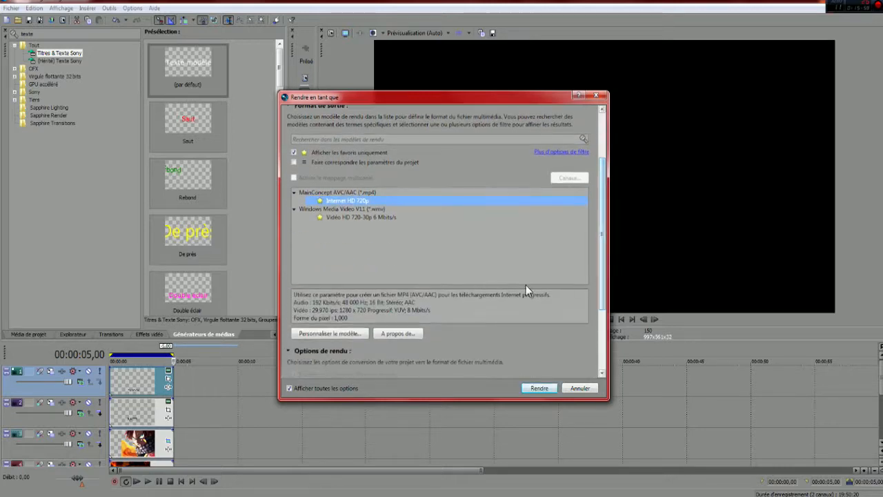
pyautogui.click(329, 333)
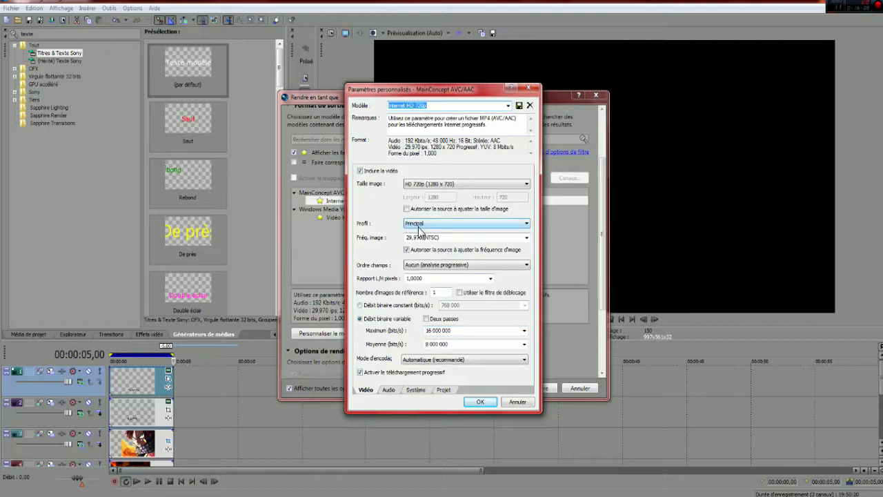
pyautogui.click(454, 225)
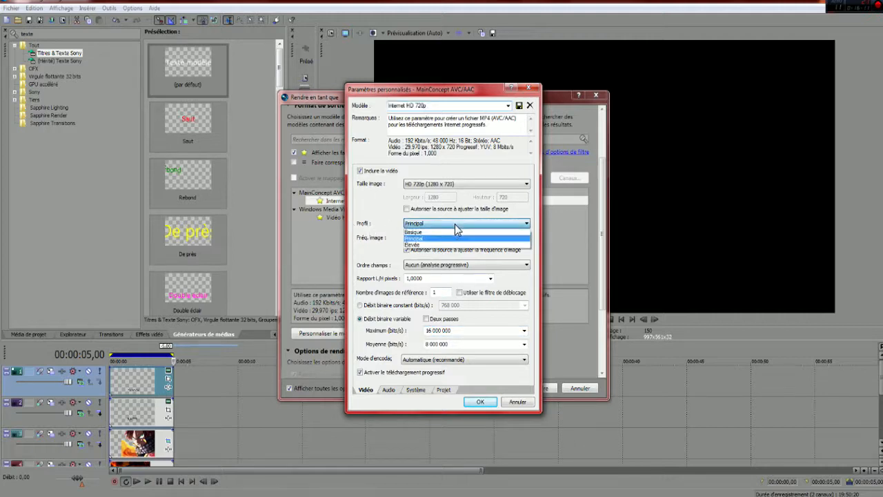
pyautogui.click(415, 244)
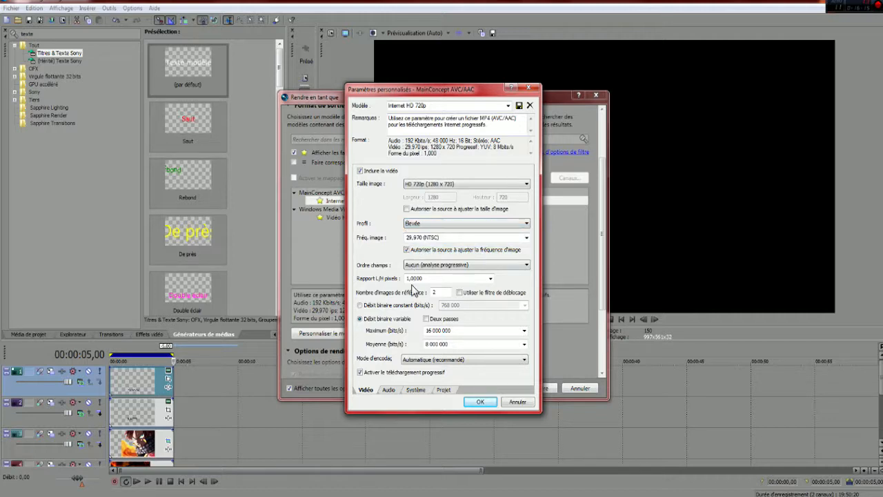
pyautogui.doubleClick(430, 330)
pyautogui.click(431, 330)
# Set the template's video render quality to Optimisée, accept the custom settings and render the project as Sans titre.mp4
pyautogui.click(389, 390)
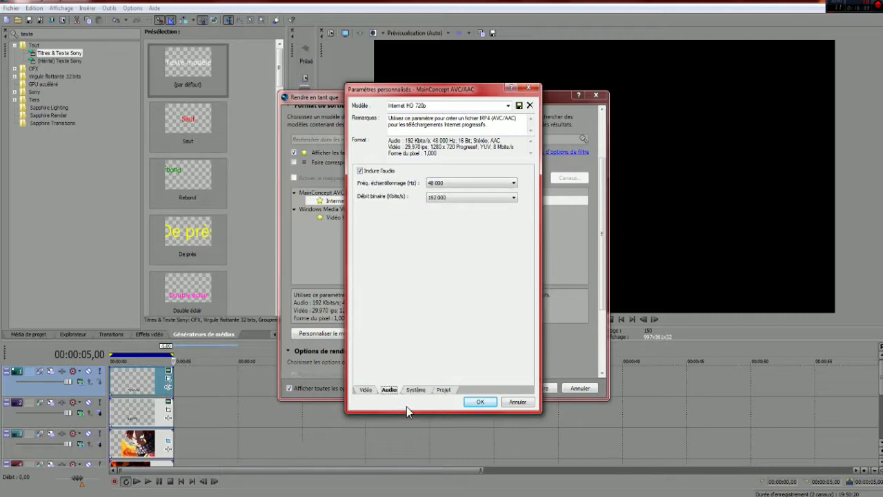
pyautogui.click(416, 390)
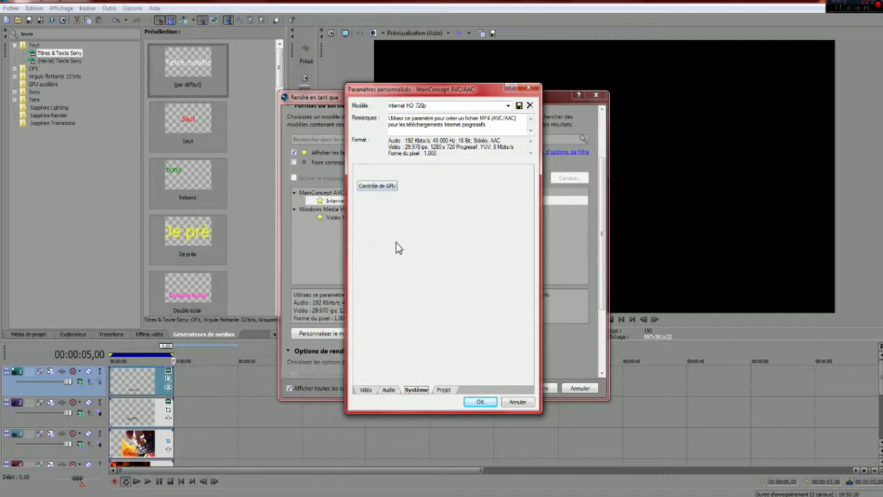
pyautogui.click(443, 389)
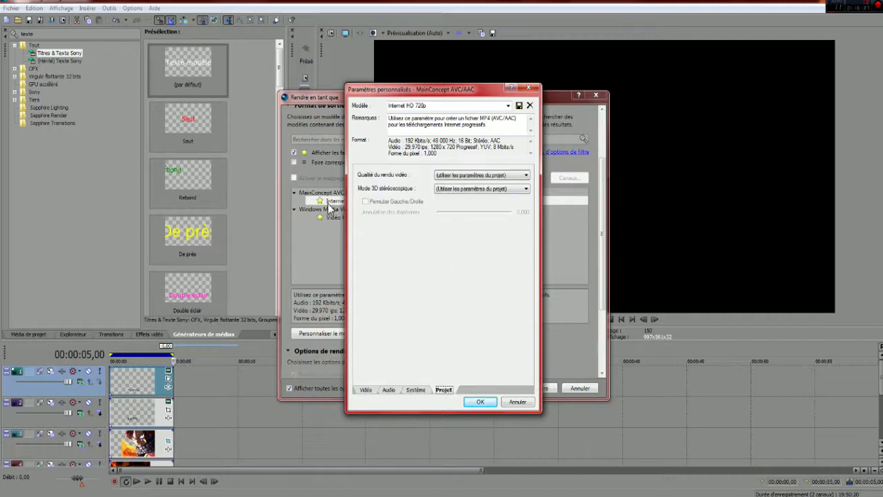
pyautogui.click(462, 189)
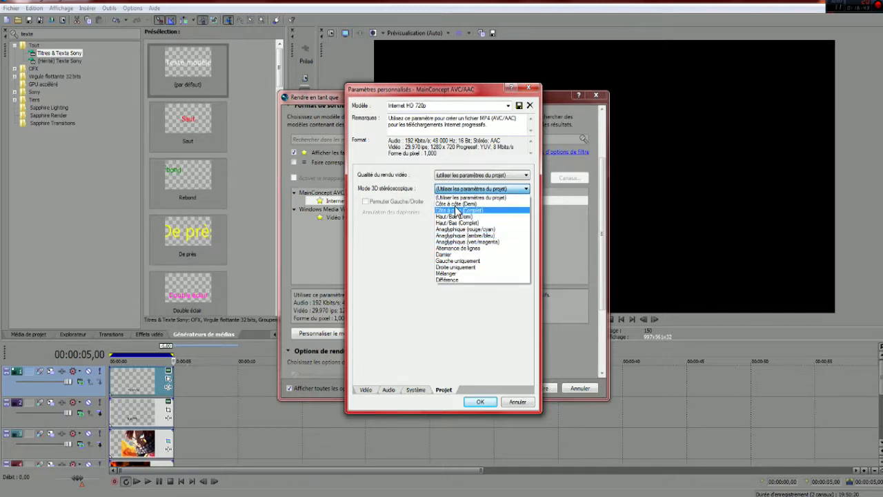
pyautogui.click(413, 317)
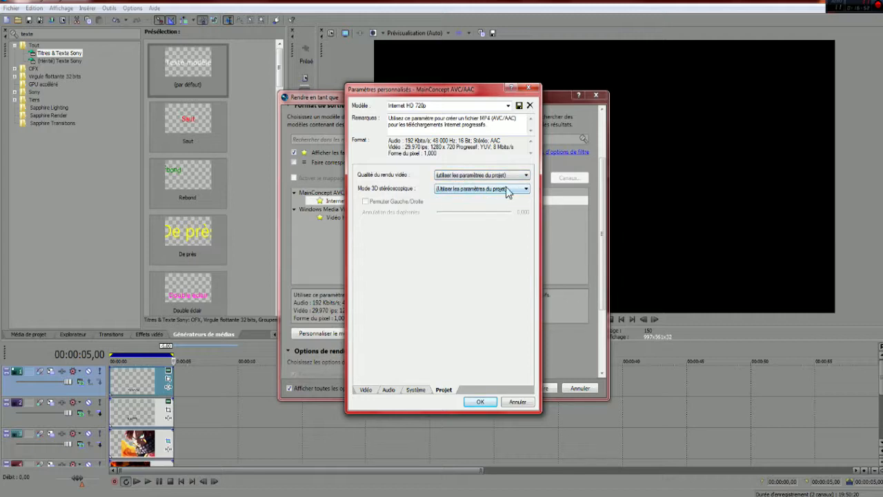
pyautogui.click(481, 188)
pyautogui.click(481, 188)
pyautogui.click(455, 177)
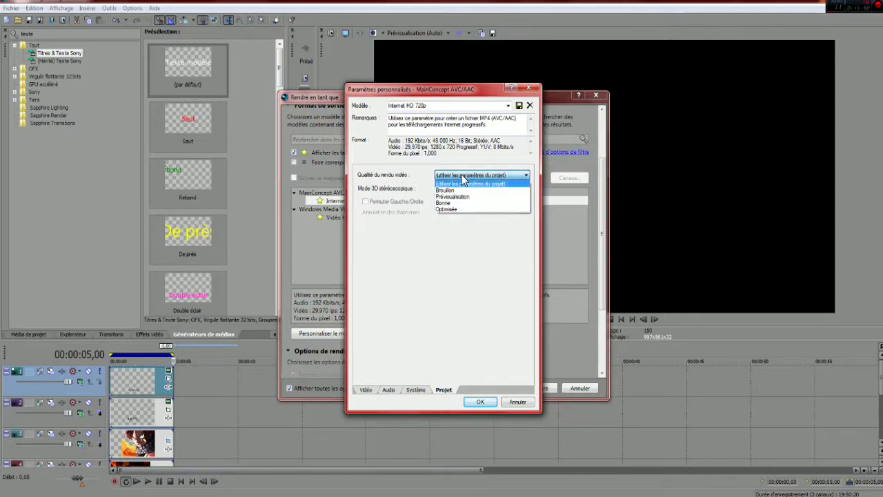
pyautogui.click(456, 209)
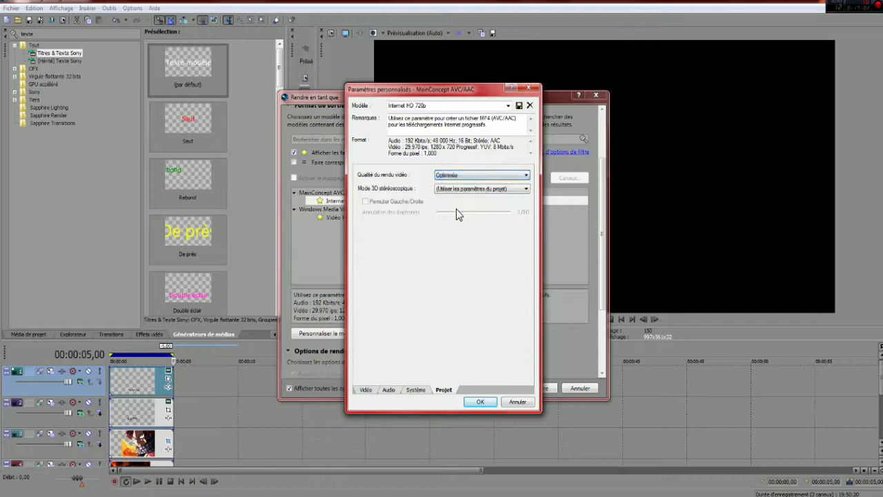
pyautogui.click(480, 402)
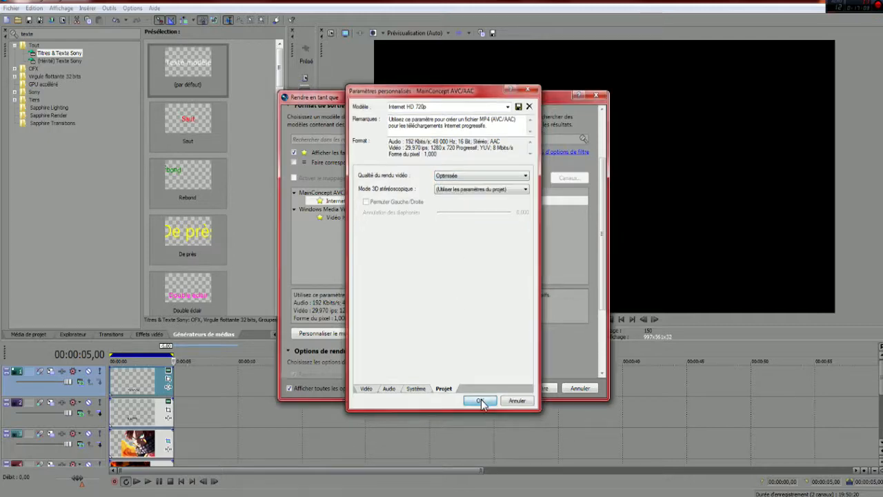
pyautogui.click(540, 389)
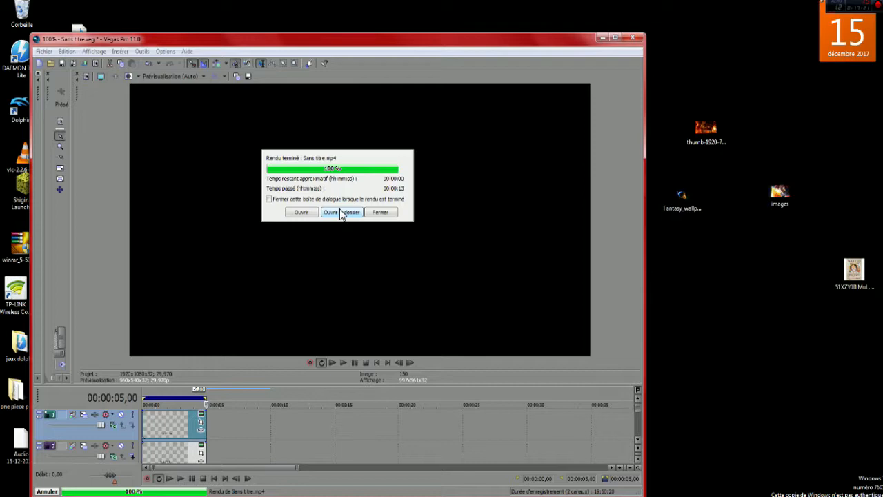
# Rename the rendered video as 654646 in its output folder, move it to the desktop and clear the open windows away
pyautogui.click(340, 213)
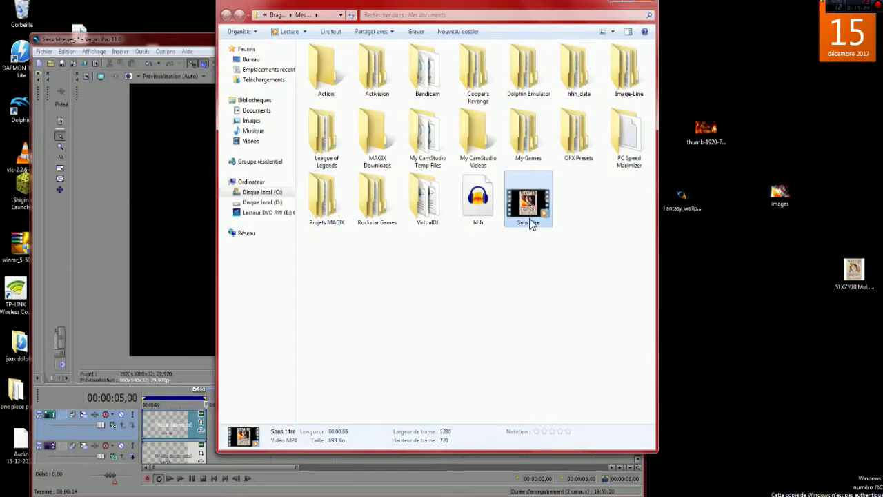
pyautogui.click(529, 222)
pyautogui.write('654658')
pyautogui.click(556, 338)
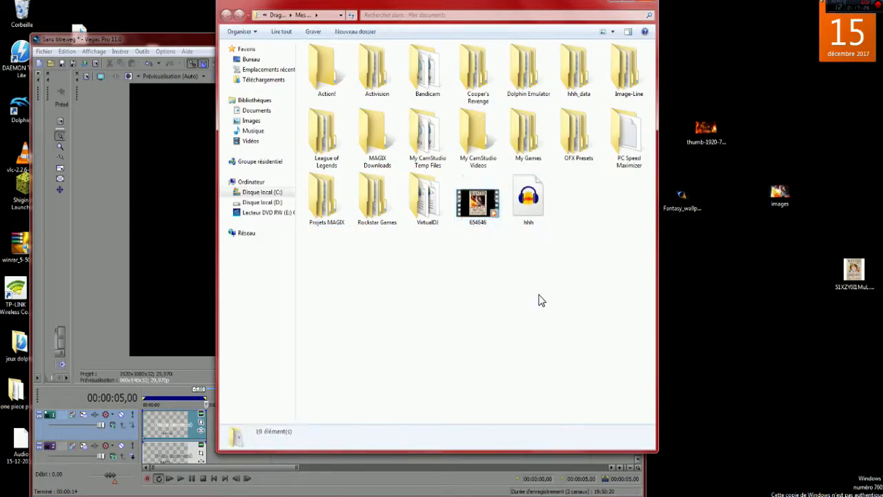
pyautogui.moveTo(476, 203); pyautogui.dragTo(705, 269)
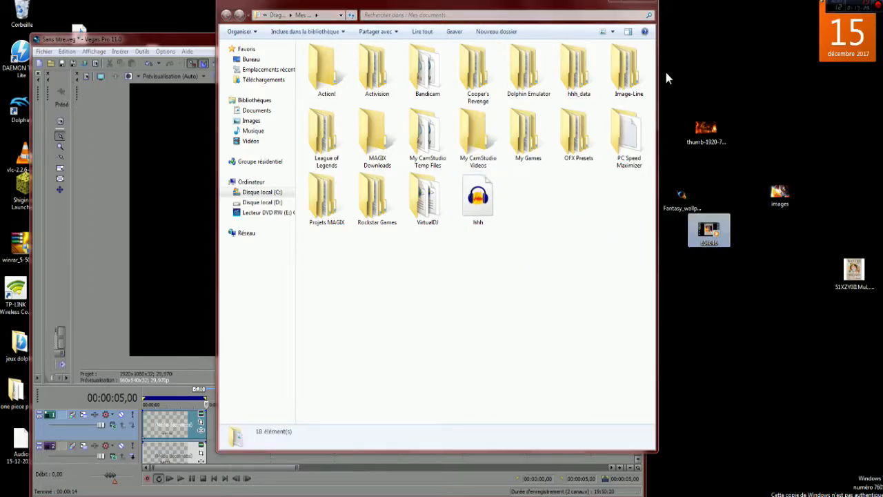
pyautogui.click(649, 3)
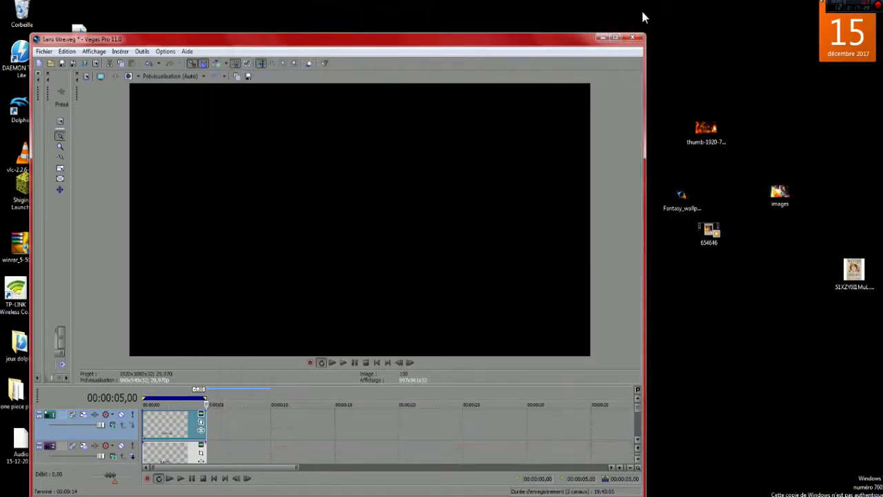
pyautogui.click(612, 36)
# Send the 654646 video to the Recycle Bin and bring it back to the desktop
pyautogui.moveTo(614, 288); pyautogui.dragTo(29, 25)
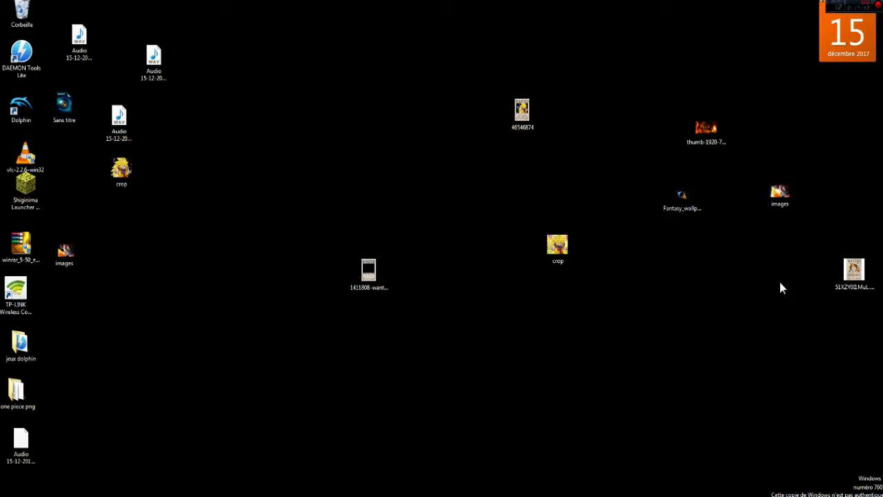
pyautogui.doubleClick(20, 15)
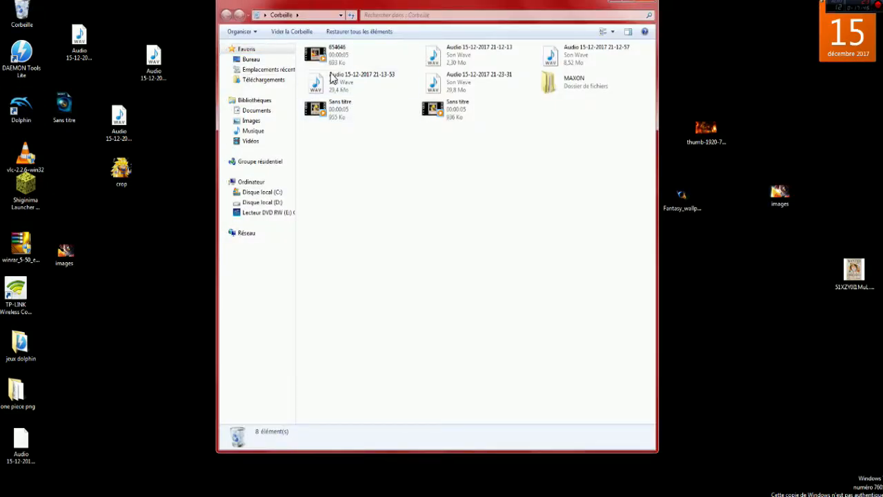
pyautogui.moveTo(332, 61); pyautogui.dragTo(693, 288)
pyautogui.click(619, 9)
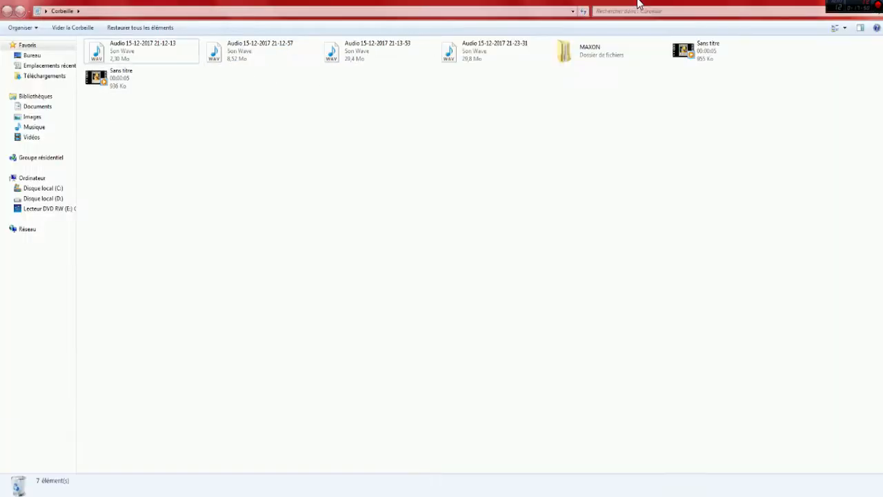
pyautogui.moveTo(772, 9); pyautogui.dragTo(713, 32)
pyautogui.click(821, 28)
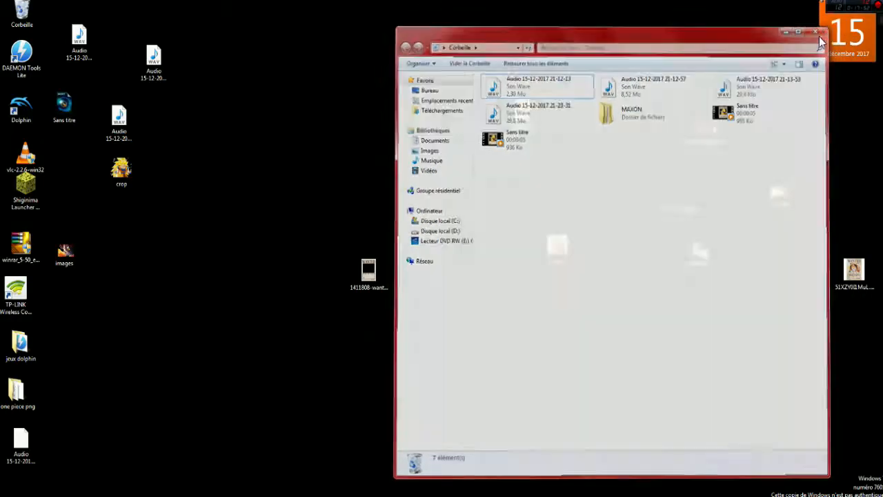
# Play the 654646 video, pause it on the poster frame and maximize the player window
pyautogui.moveTo(680, 251); pyautogui.dragTo(438, 303)
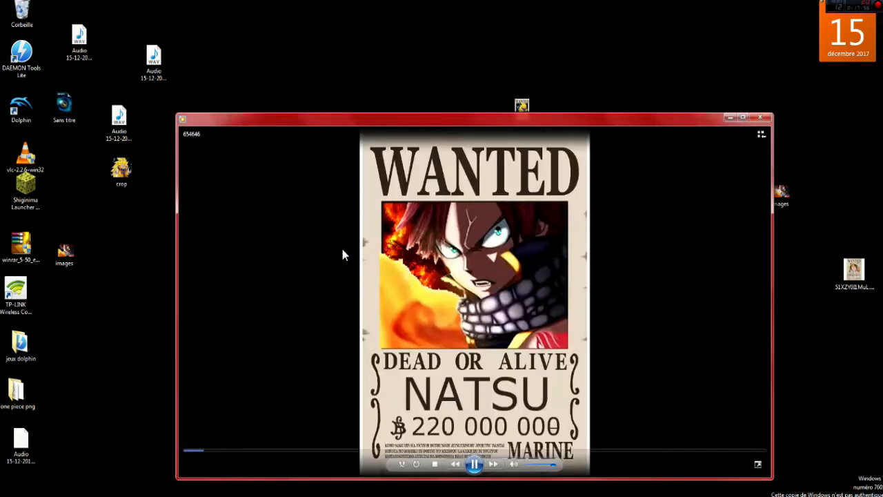
pyautogui.doubleClick(340, 245)
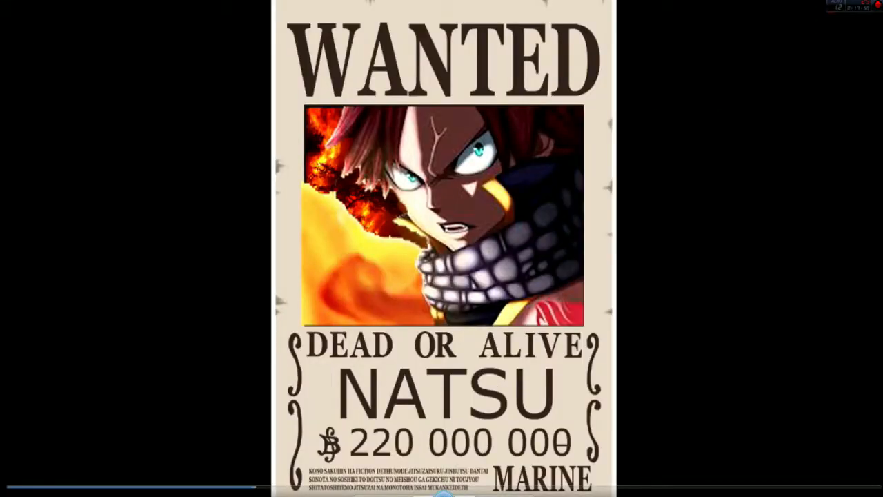
pyautogui.doubleClick(360, 165)
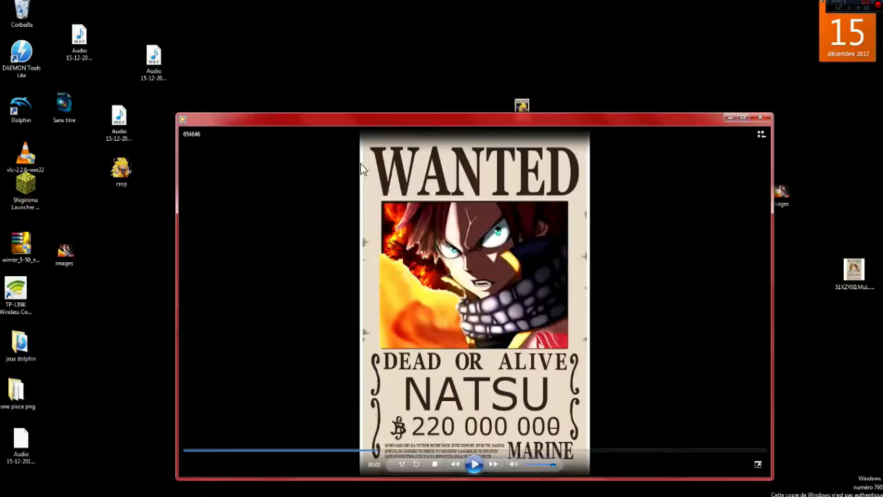
pyautogui.doubleClick(407, 119)
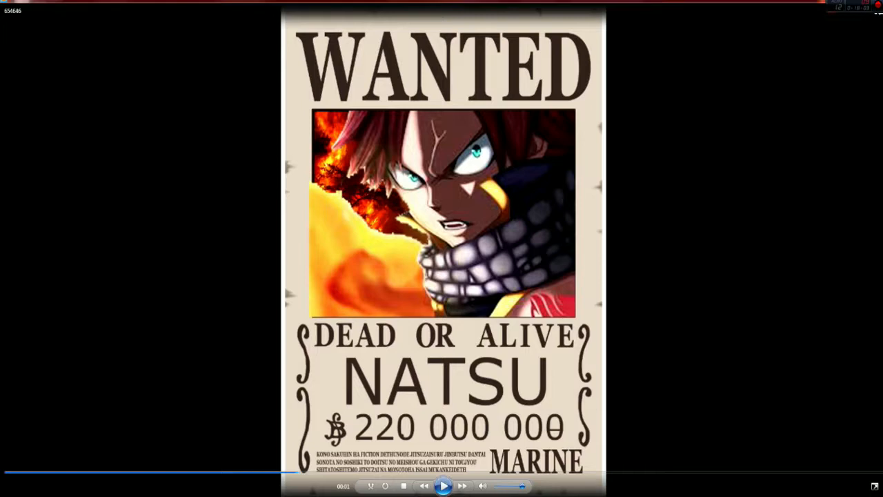
# Start Outil Capture and take a rectangular capture of the NATSU wanted poster shown in the paused video
pyautogui.click(14, 487)
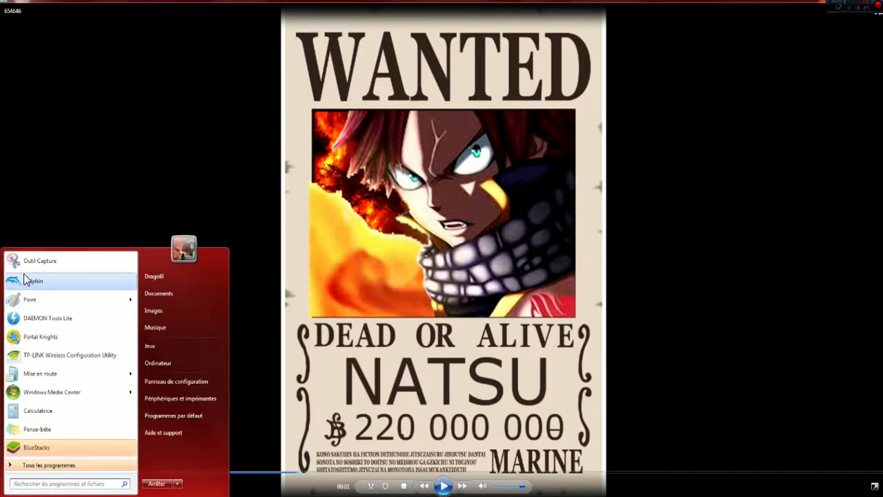
pyautogui.click(4, 491)
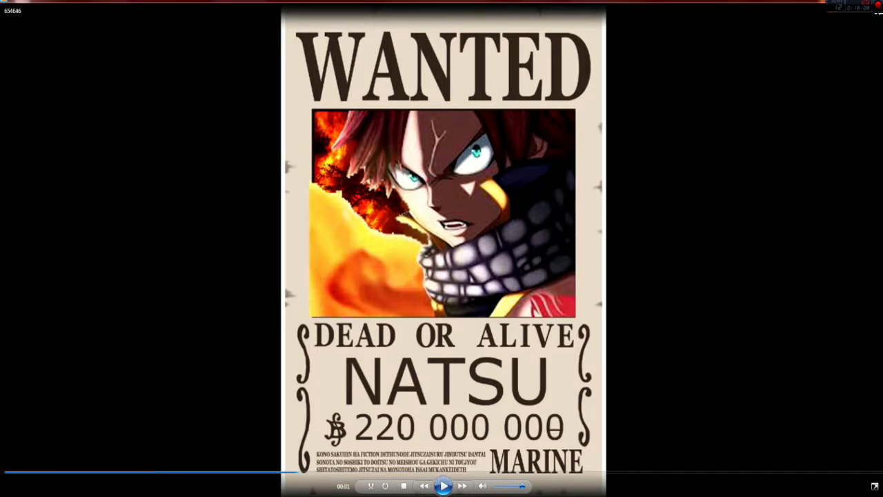
pyautogui.press('super')
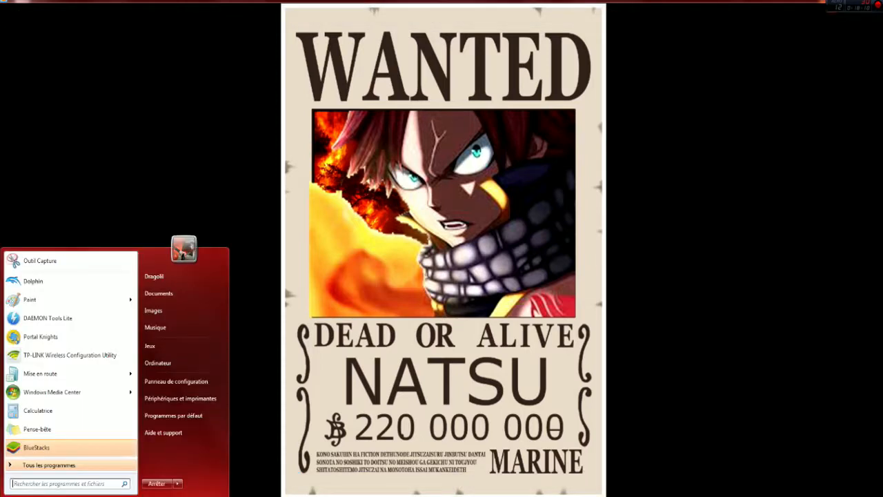
pyautogui.click(59, 265)
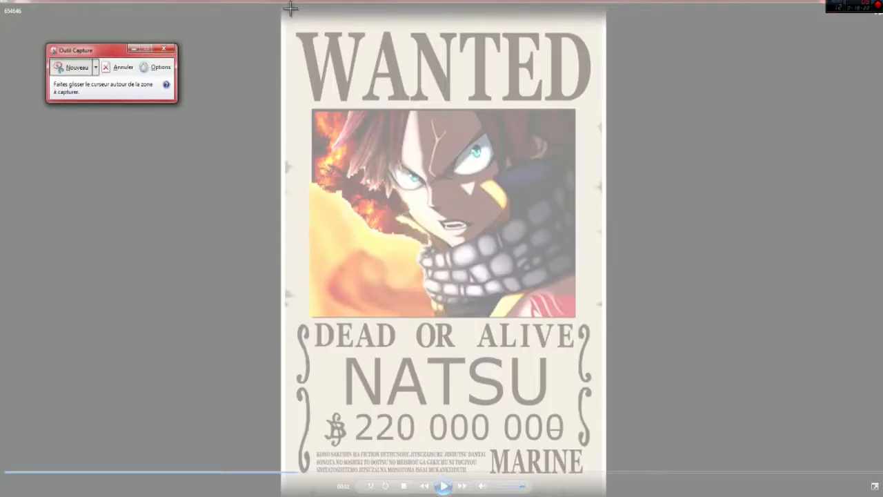
pyautogui.moveTo(287, 7); pyautogui.dragTo(606, 474)
pyautogui.scroll(-3, 544, 373)
pyautogui.scroll(4, 483, 276)
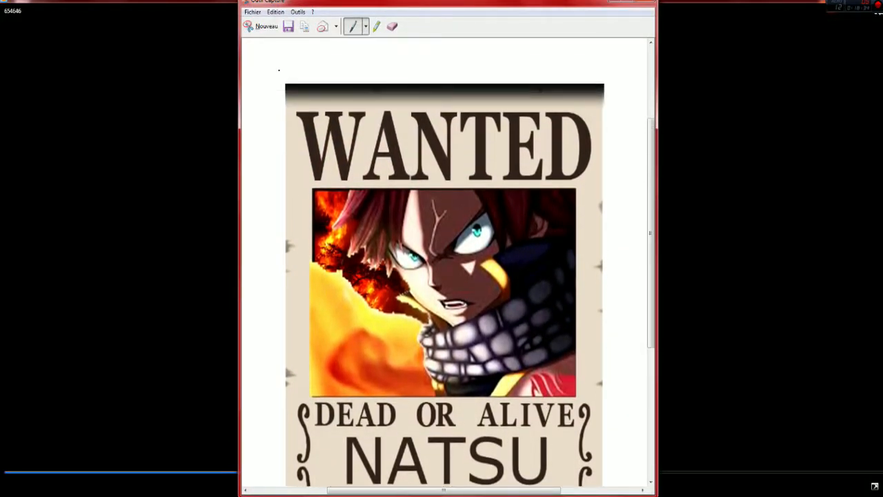
# Save the poster capture as a PNG file named 65451654 in the Images library
pyautogui.click(288, 30)
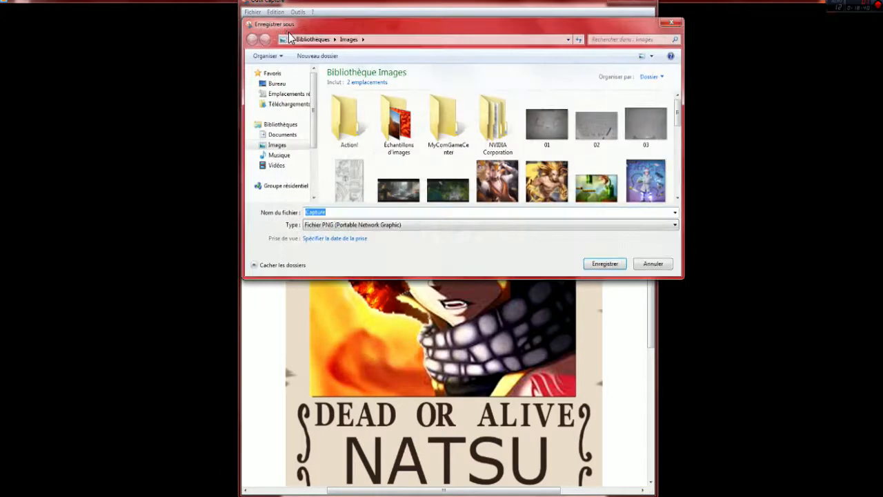
pyautogui.write('65451654')
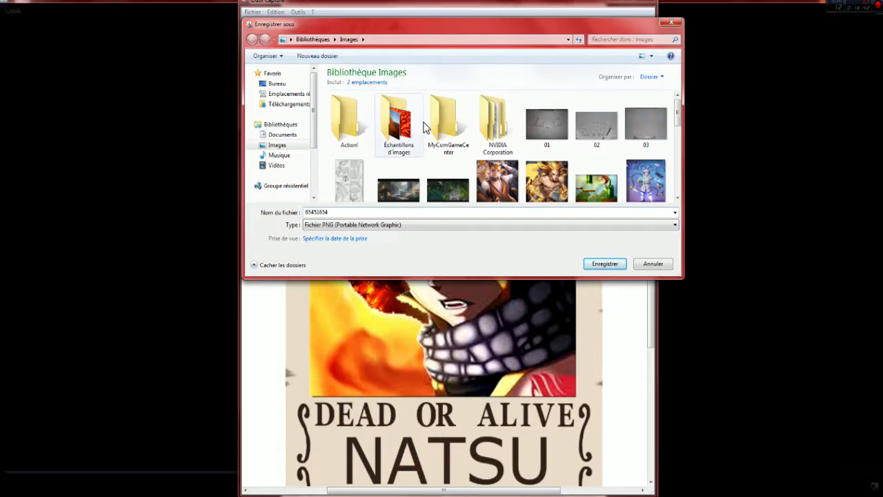
pyautogui.click(605, 264)
# Close the video player and the capture tool, and send the 654646 video to the Recycle Bin
pyautogui.click(856, 3)
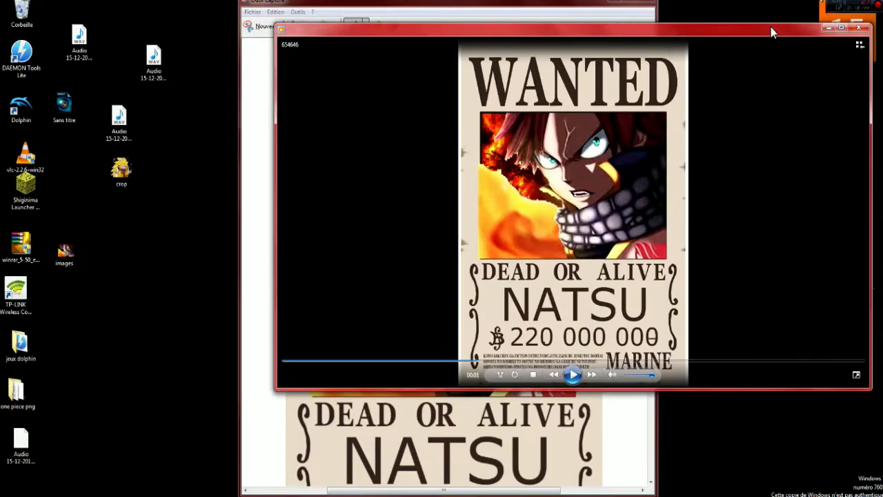
pyautogui.click(858, 27)
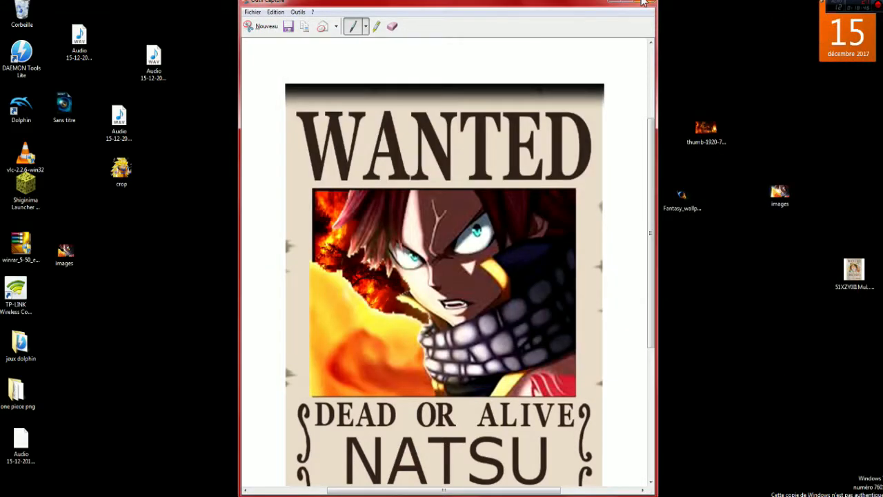
pyautogui.click(642, 2)
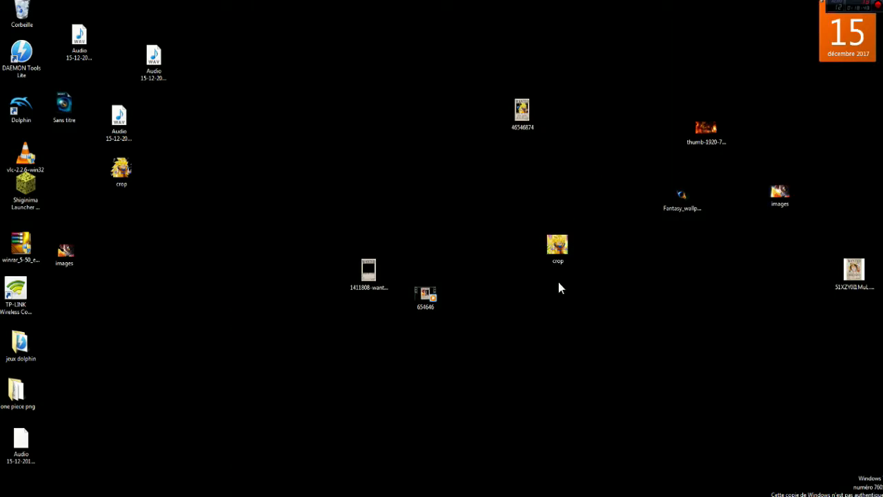
pyautogui.moveTo(429, 295); pyautogui.dragTo(36, 5)
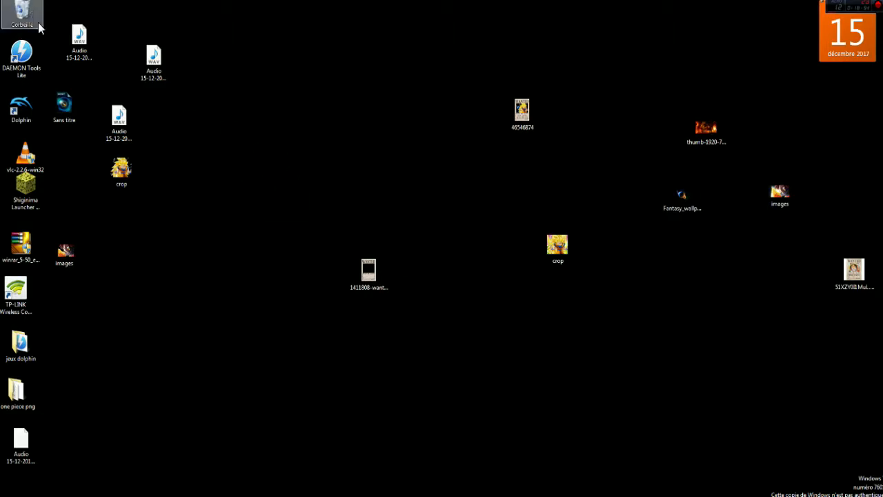
# Move the 65451654 image from the Images library to the desktop, minimize the folder window and place the image below the crop picture
pyautogui.click(27, 496)
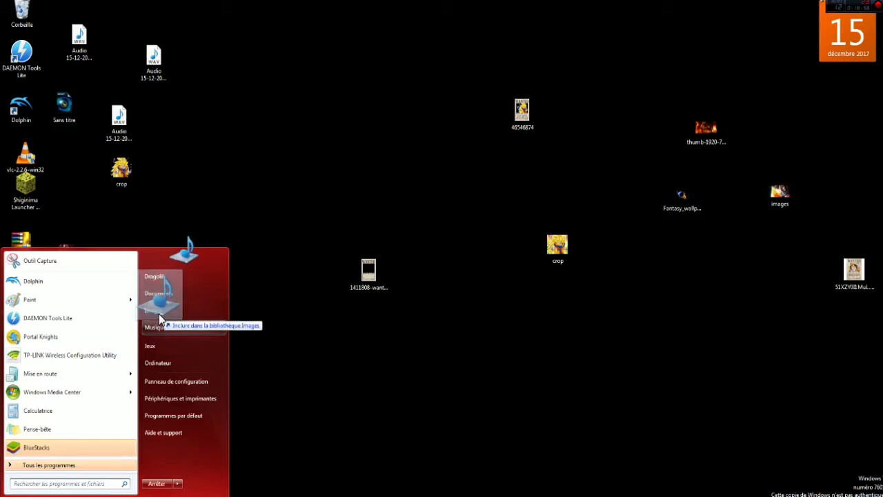
pyautogui.click(158, 313)
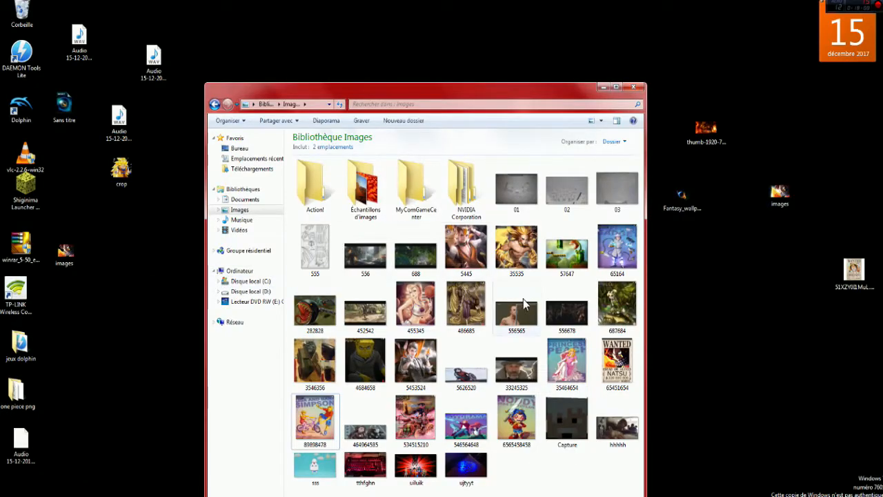
pyautogui.moveTo(615, 362); pyautogui.dragTo(690, 335)
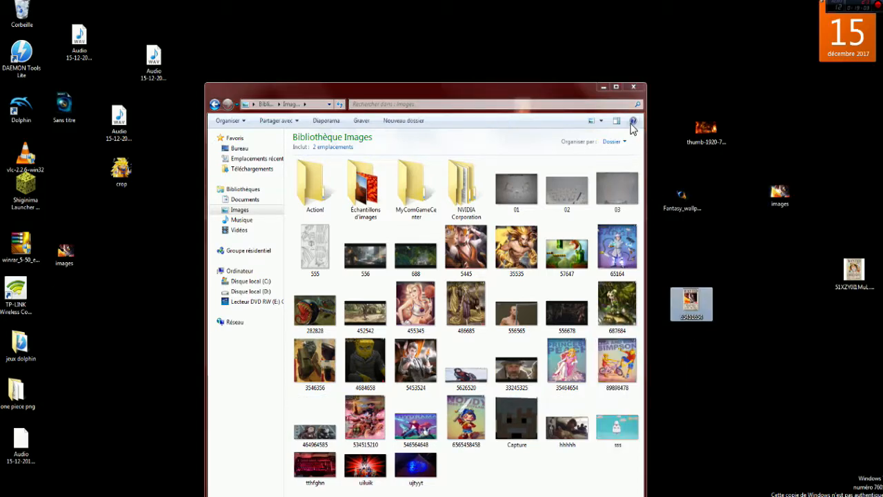
pyautogui.click(603, 86)
pyautogui.moveTo(690, 298); pyautogui.dragTo(510, 333)
# View the 65451654 poster in the photo viewer, compare it with the son goku poster and close the viewer
pyautogui.doubleClick(510, 331)
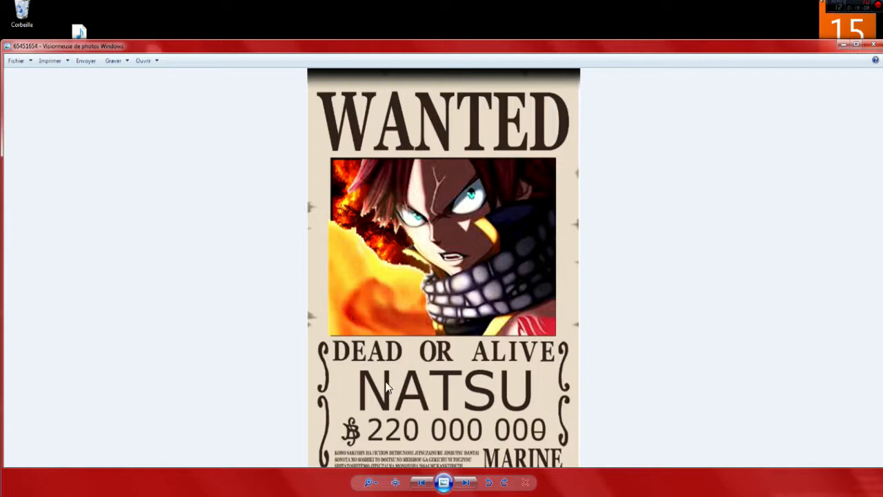
pyautogui.rightClick(514, 320)
pyautogui.click(341, 320)
pyautogui.press('Right')
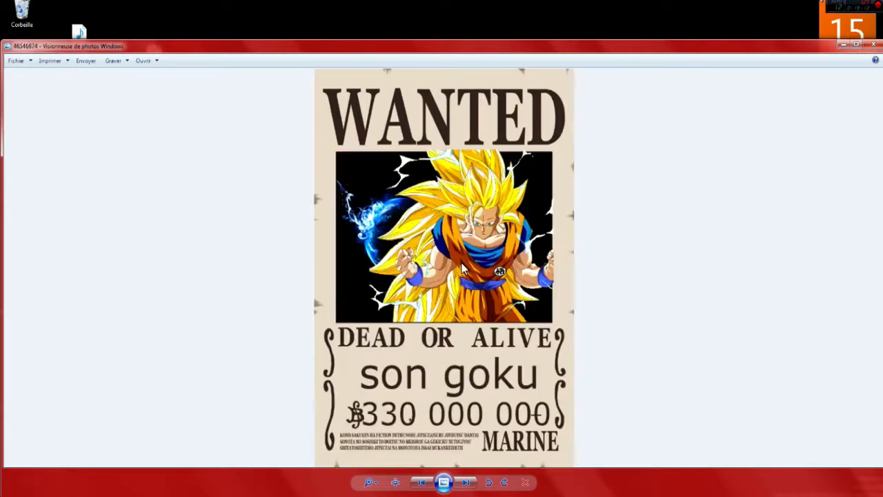
pyautogui.press('Left')
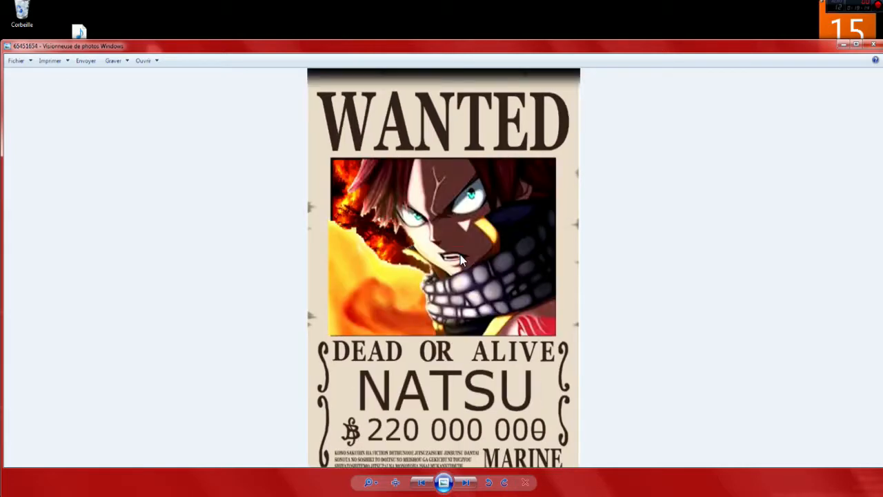
pyautogui.click(873, 45)
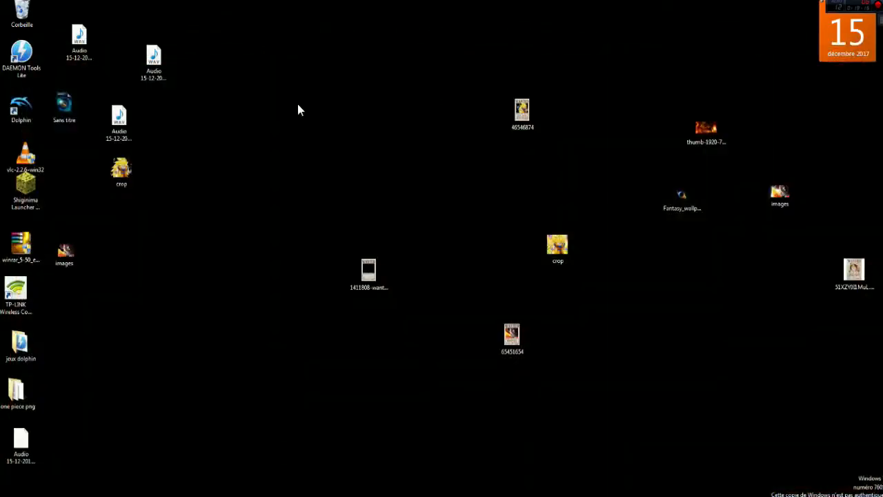
# Browse the one piece png folder, view its 7777 and one piece images, and close the viewer and folder
pyautogui.doubleClick(14, 393)
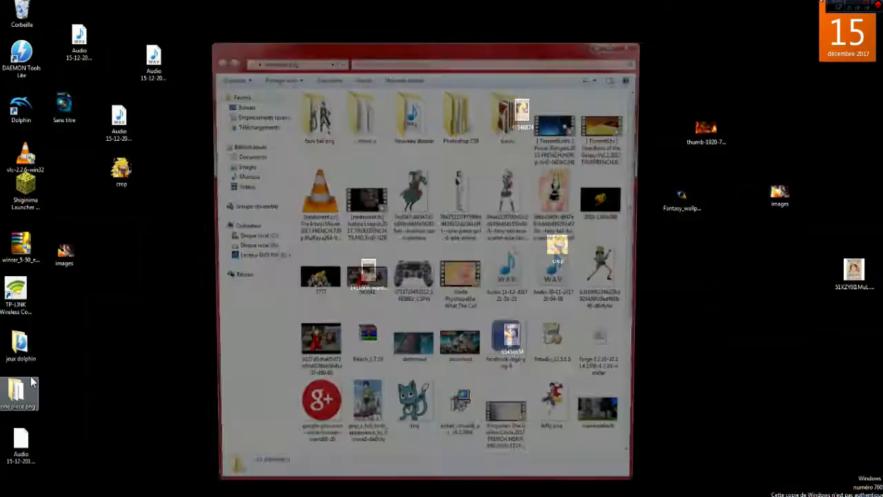
pyautogui.scroll(-3, 310, 158)
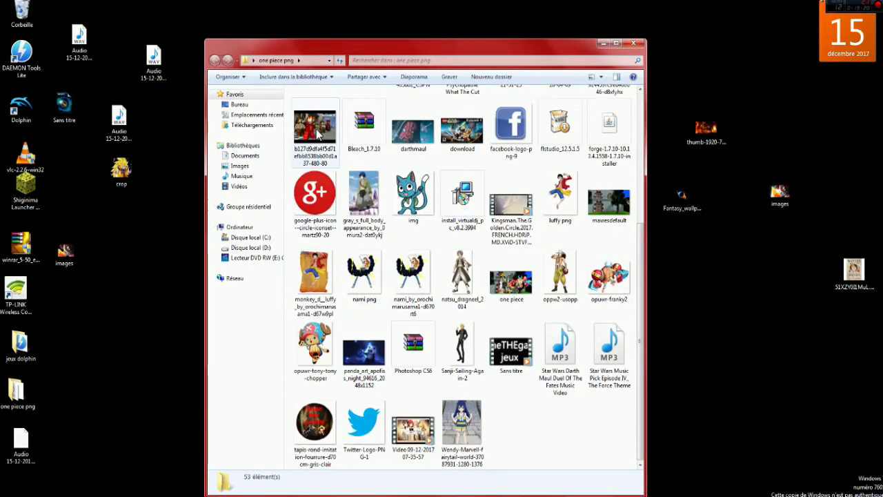
pyautogui.scroll(3, 338, 169)
pyautogui.doubleClick(315, 276)
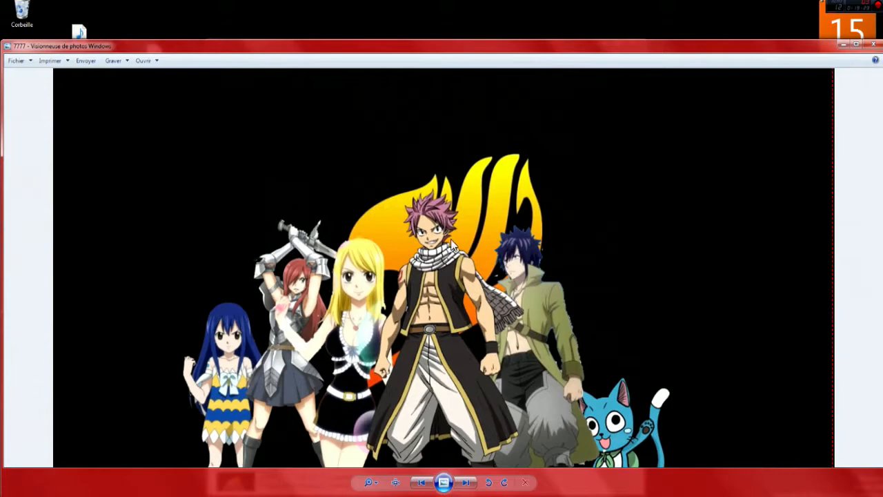
pyautogui.click(872, 45)
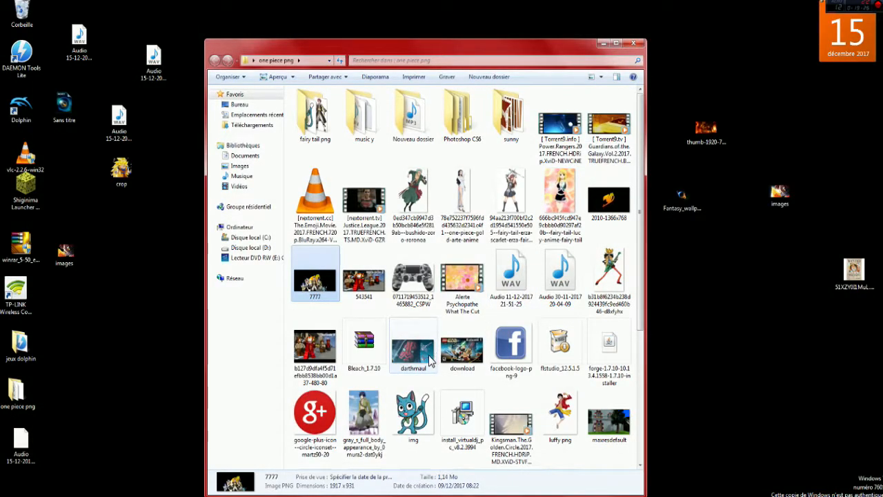
pyautogui.scroll(-3, 455, 382)
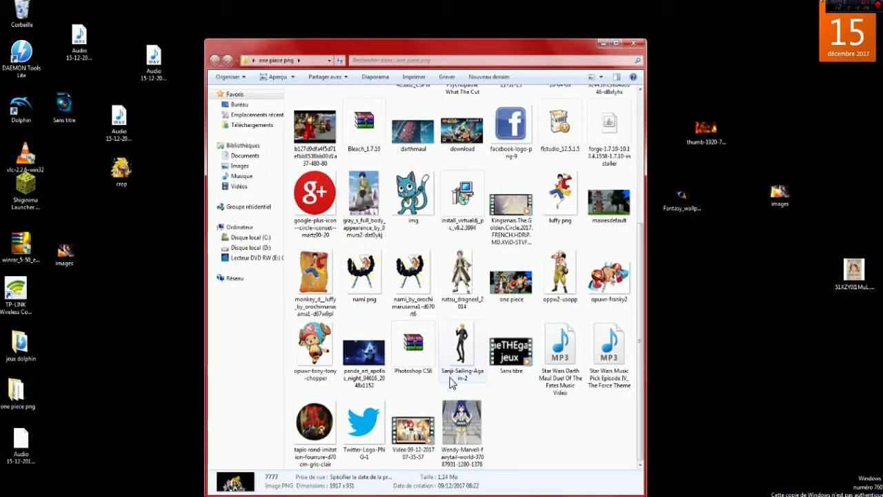
pyautogui.doubleClick(504, 290)
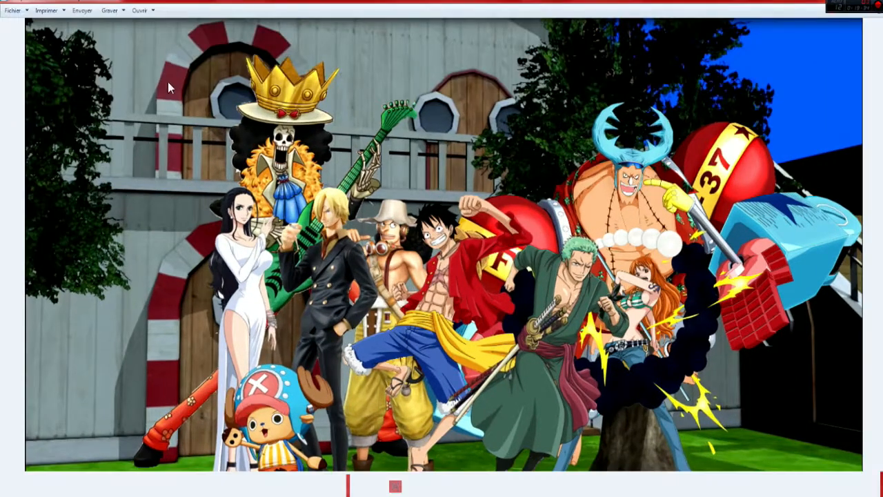
pyautogui.moveTo(660, 2); pyautogui.dragTo(569, 47)
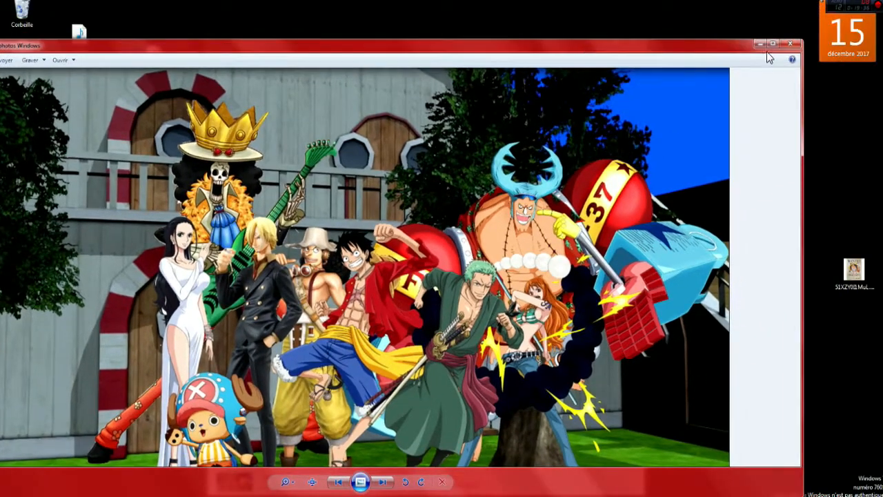
pyautogui.click(785, 42)
pyautogui.click(634, 43)
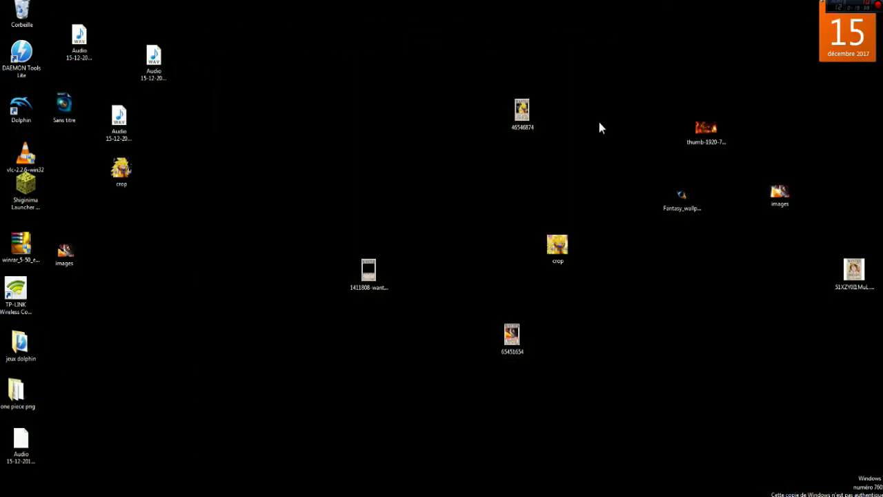
# Place the 46546874 poster image directly beside the 65451654 poster image on the desktop
pyautogui.moveTo(515, 131); pyautogui.dragTo(476, 343)
pyautogui.click(511, 336)
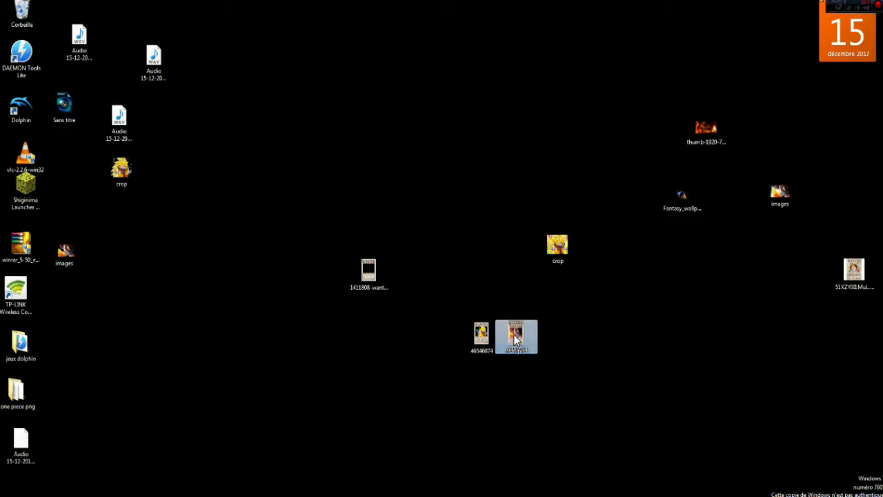
pyautogui.click(509, 378)
pyautogui.rightClick(508, 380)
pyautogui.click(477, 383)
pyautogui.click(482, 338)
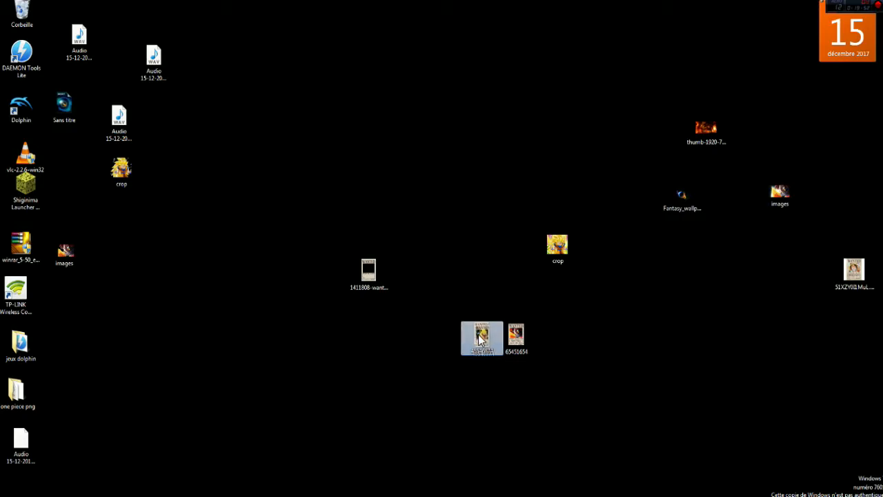
pyautogui.moveTo(481, 337); pyautogui.dragTo(483, 341)
pyautogui.moveTo(507, 384); pyautogui.dragTo(563, 438)
pyautogui.moveTo(582, 313); pyautogui.dragTo(674, 288)
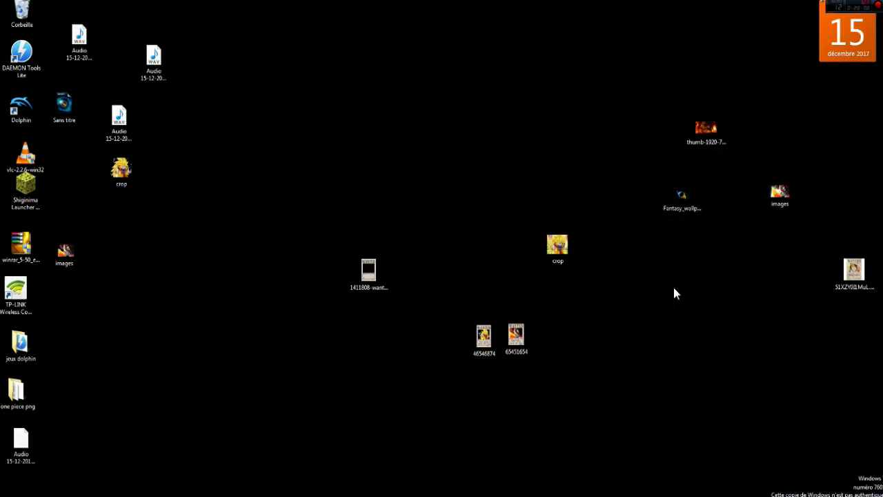